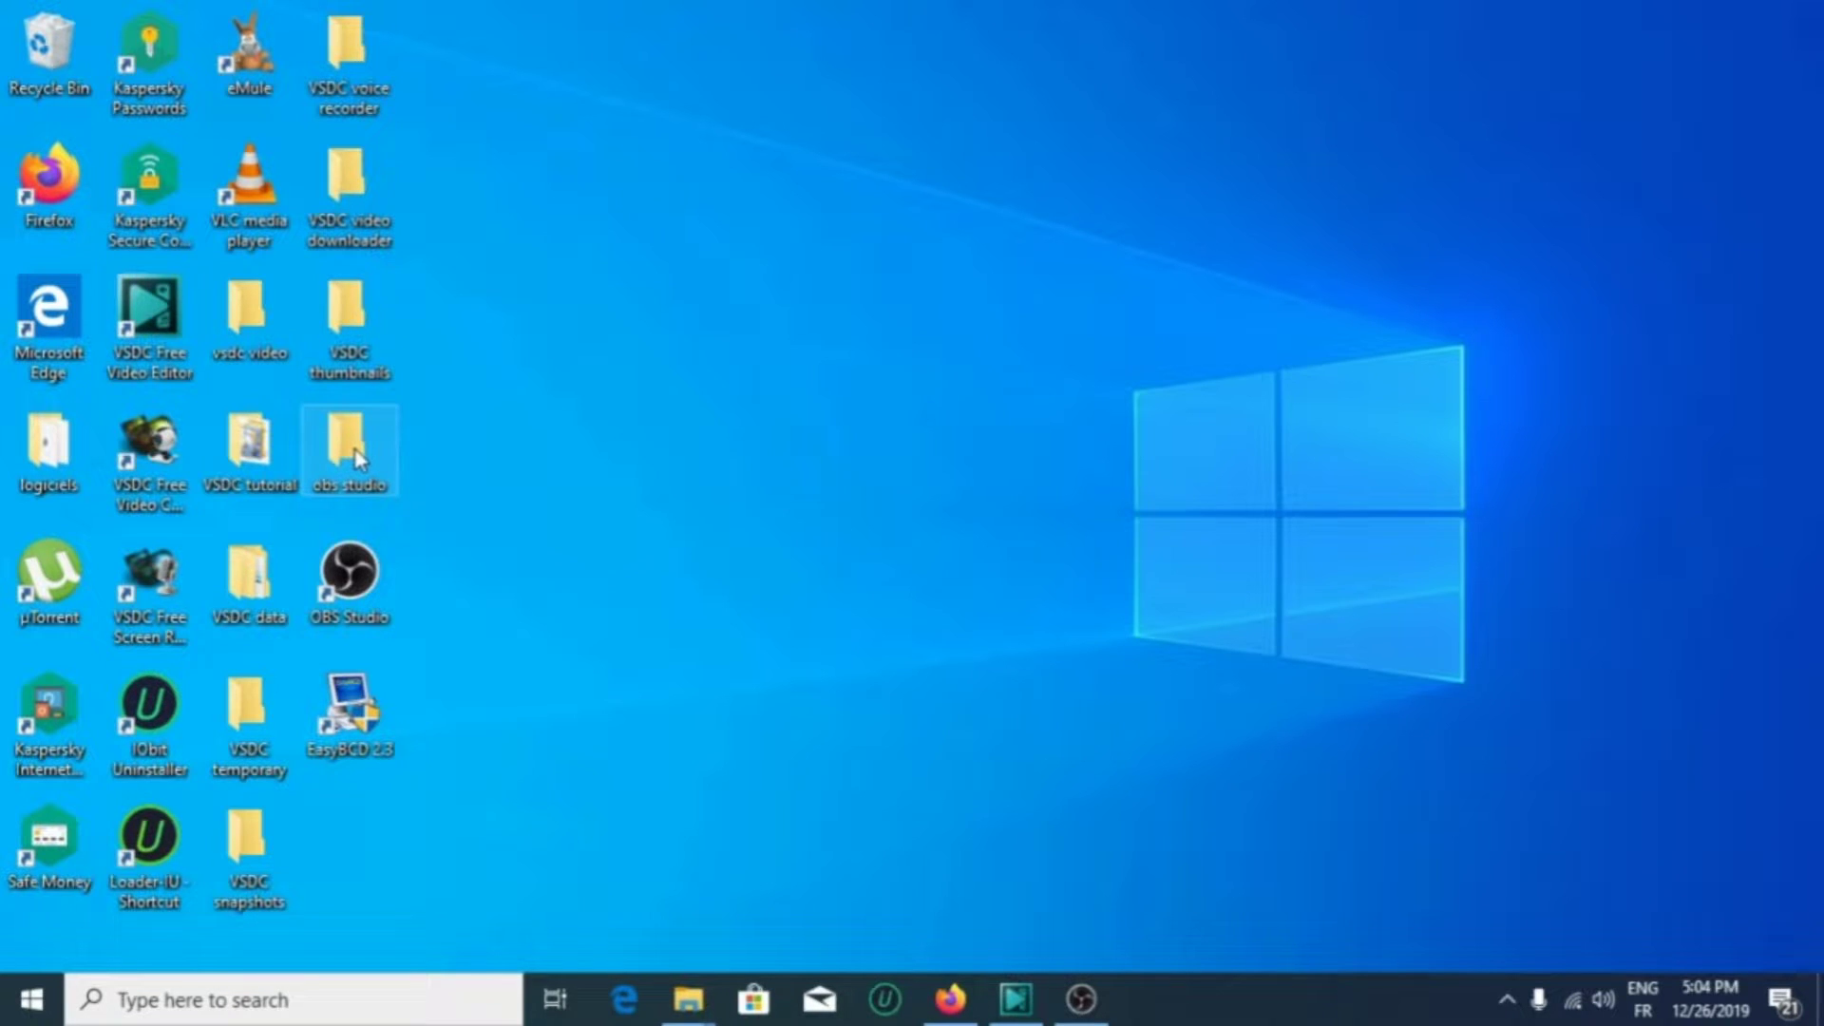
Launch the EasyBCD 2.3 installer from the VSDC tutorial folder, letting it remove the previous version.
{"action": "double_click", "coordinate": [235, 477]}
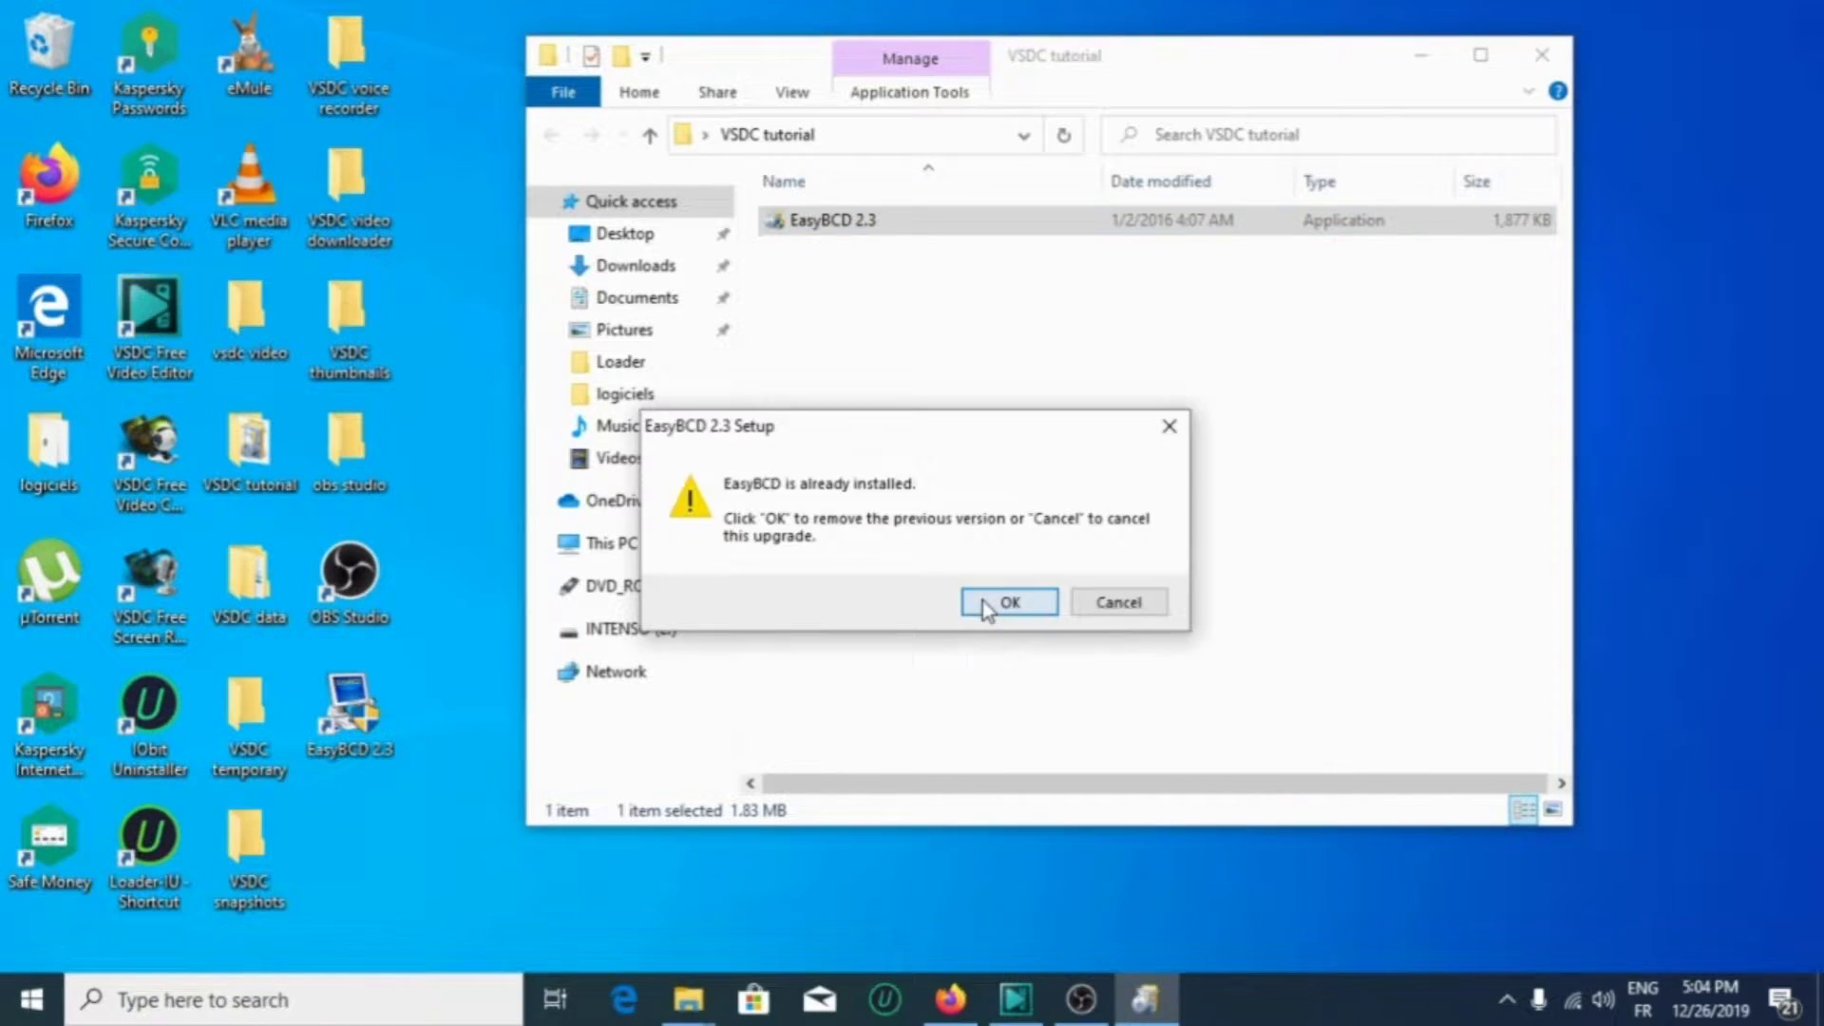
{"action": "left_click", "coordinate": [984, 601]}
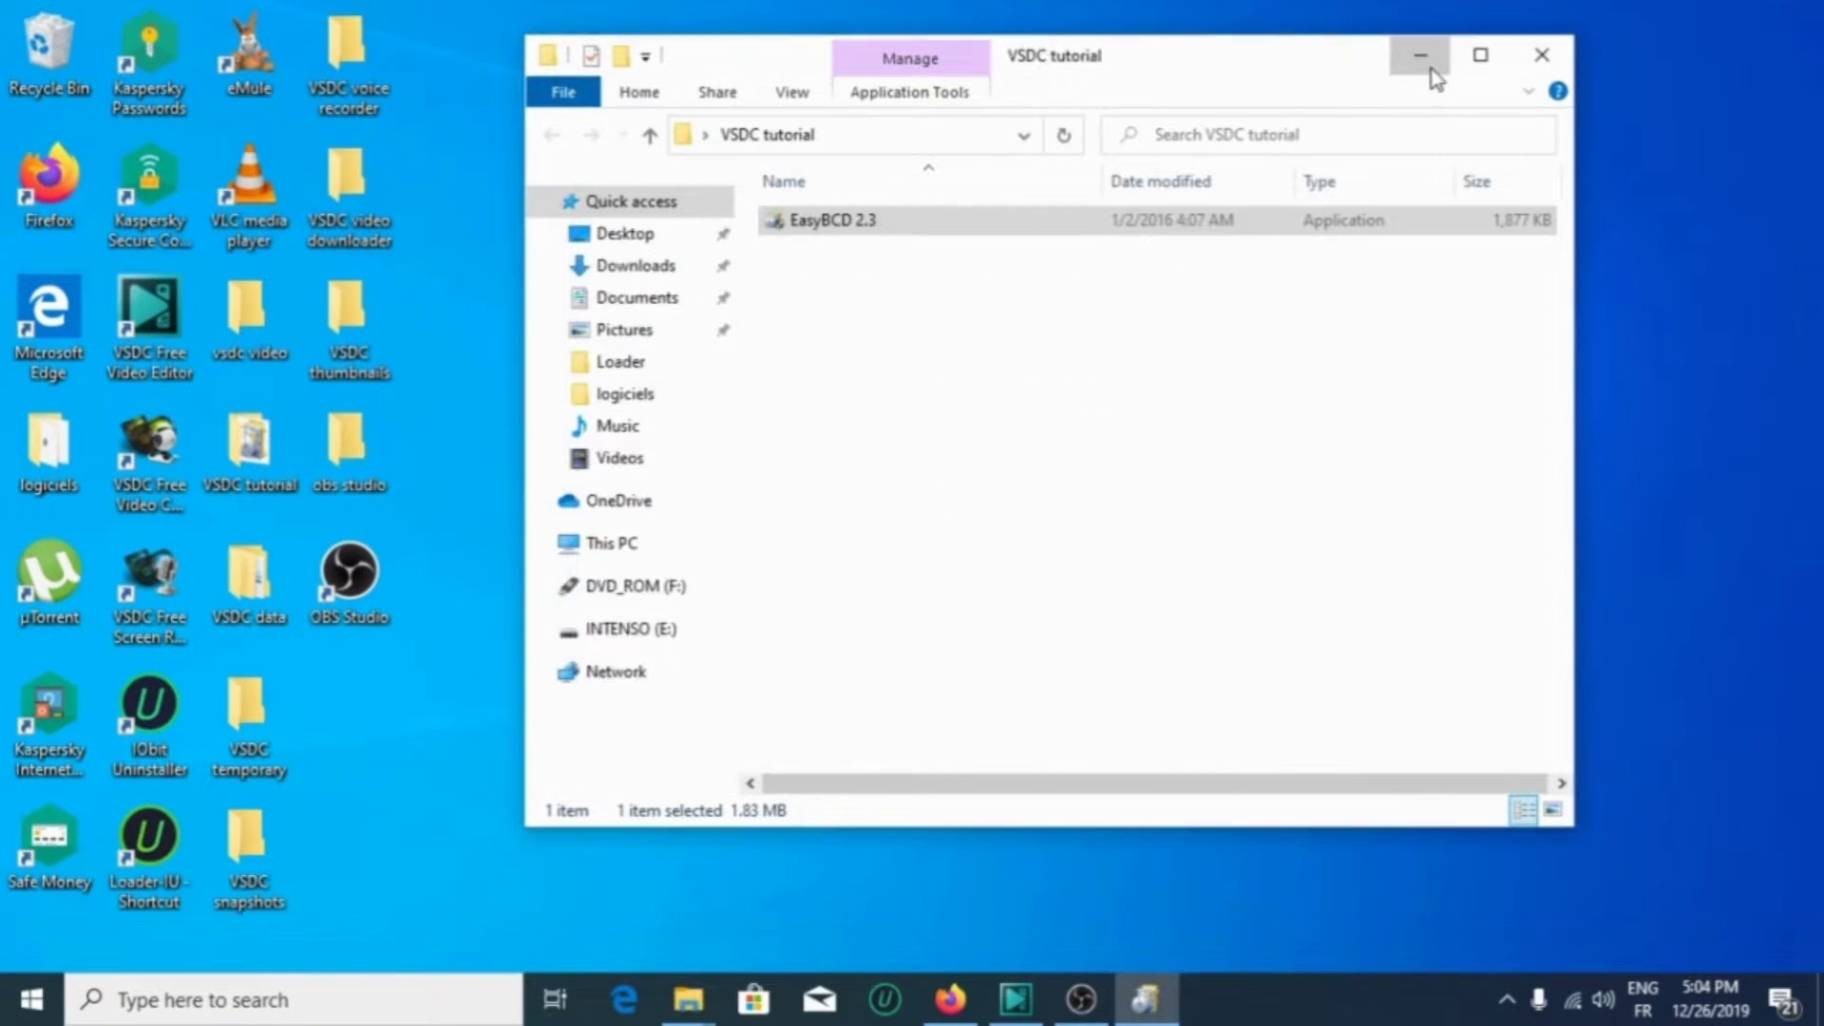
{"action": "left_click", "coordinate": [1429, 62]}
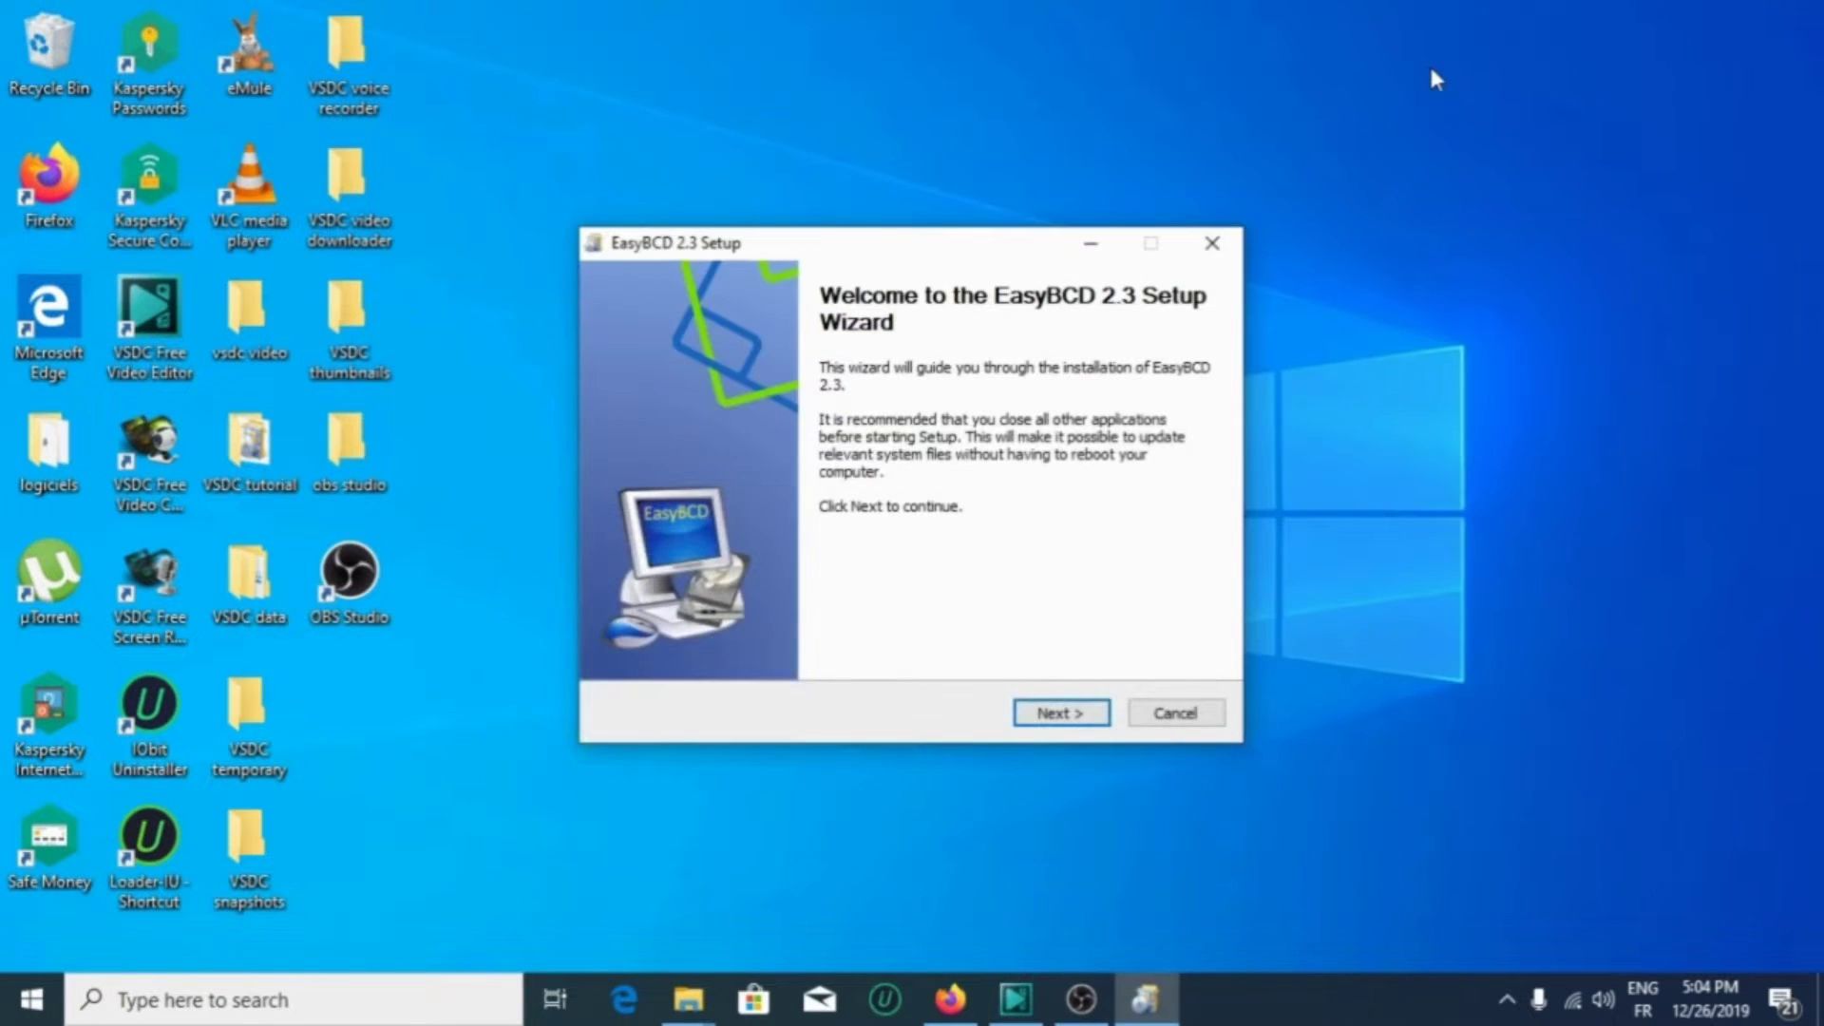
Accept the licence, dismiss the IObit popup, and install EasyBCD to the default folder.
{"action": "left_click", "coordinate": [1048, 720]}
{"action": "left_click", "coordinate": [1054, 714]}
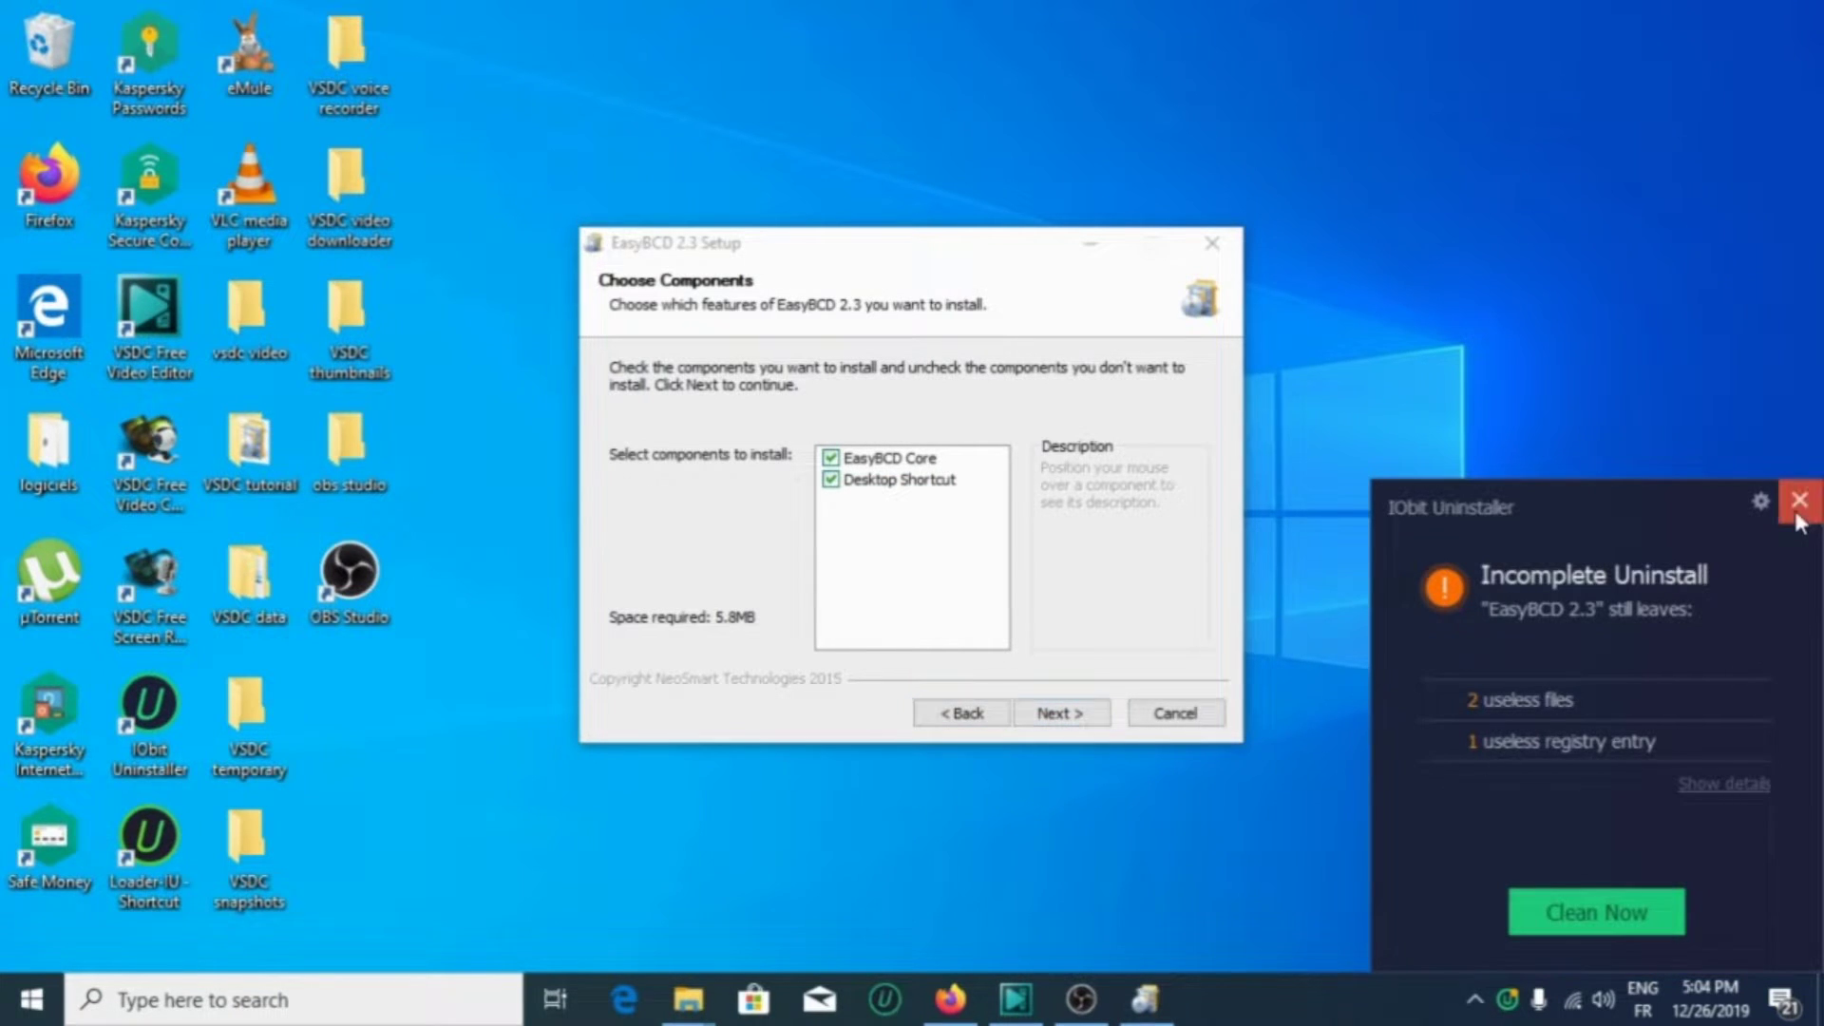
{"action": "left_click", "coordinate": [1799, 502]}
{"action": "left_click", "coordinate": [1060, 714]}
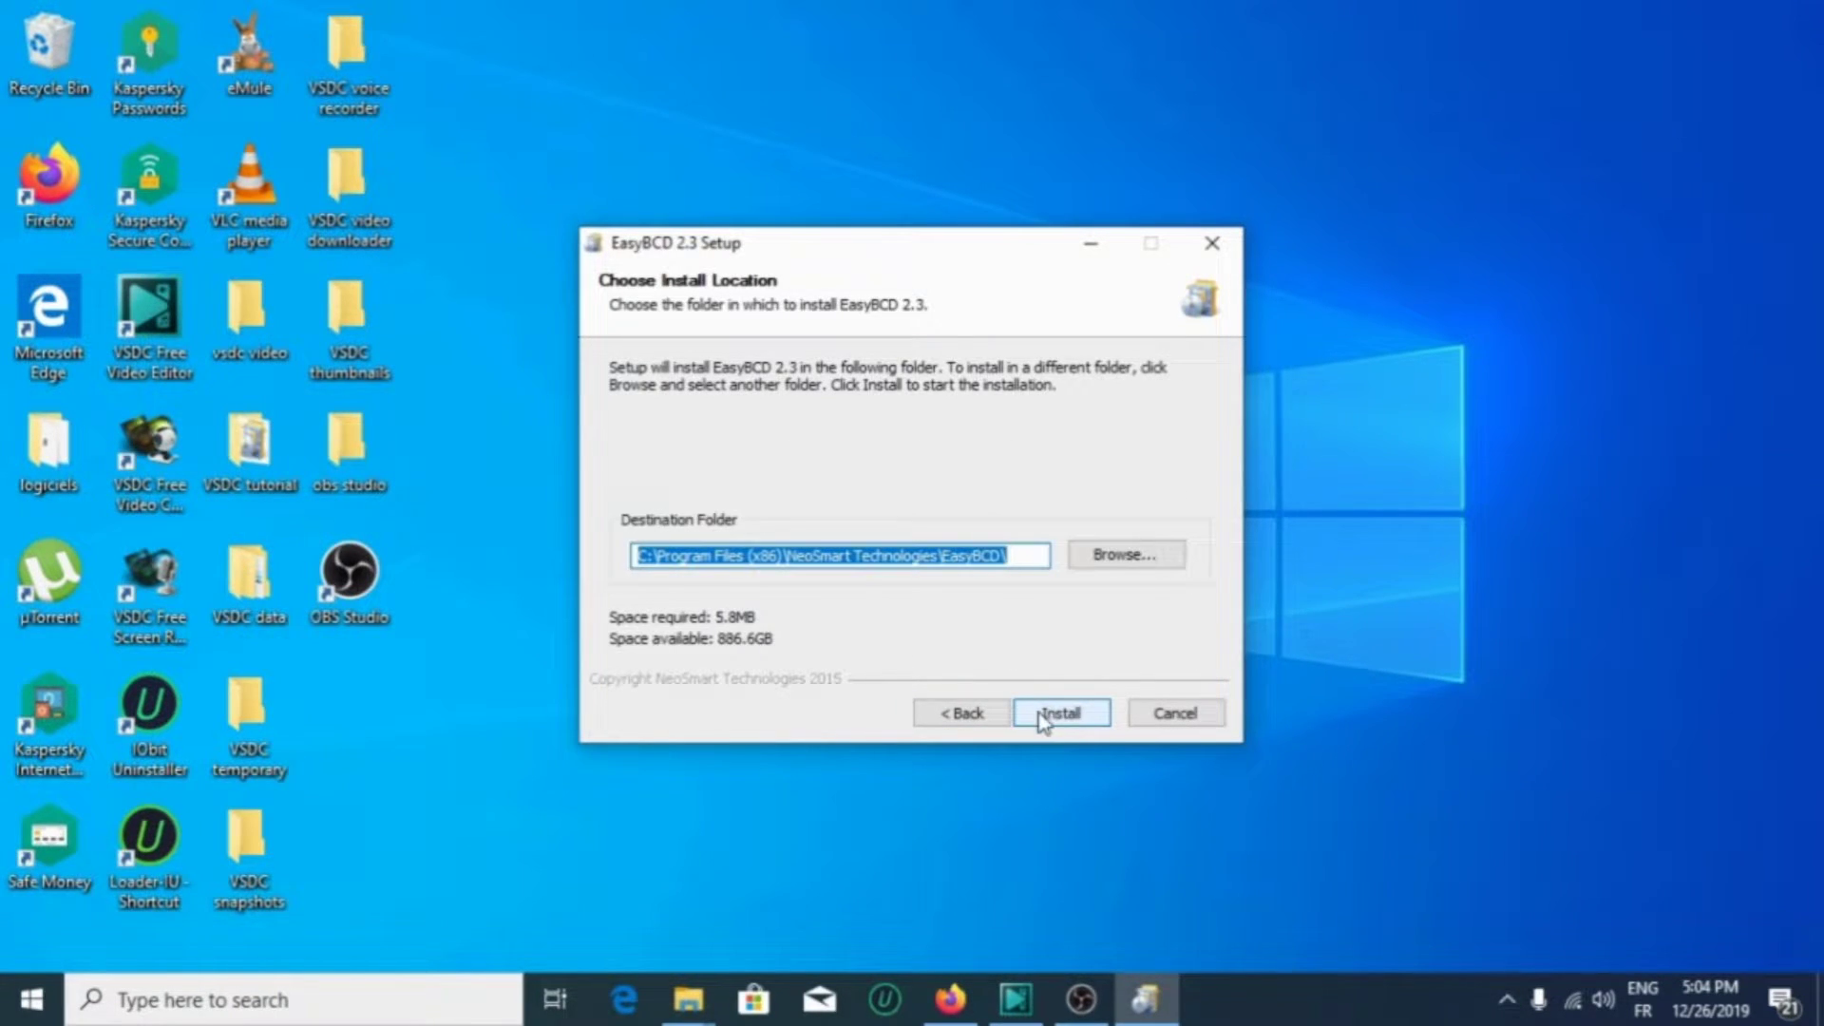
{"action": "left_click", "coordinate": [1045, 718]}
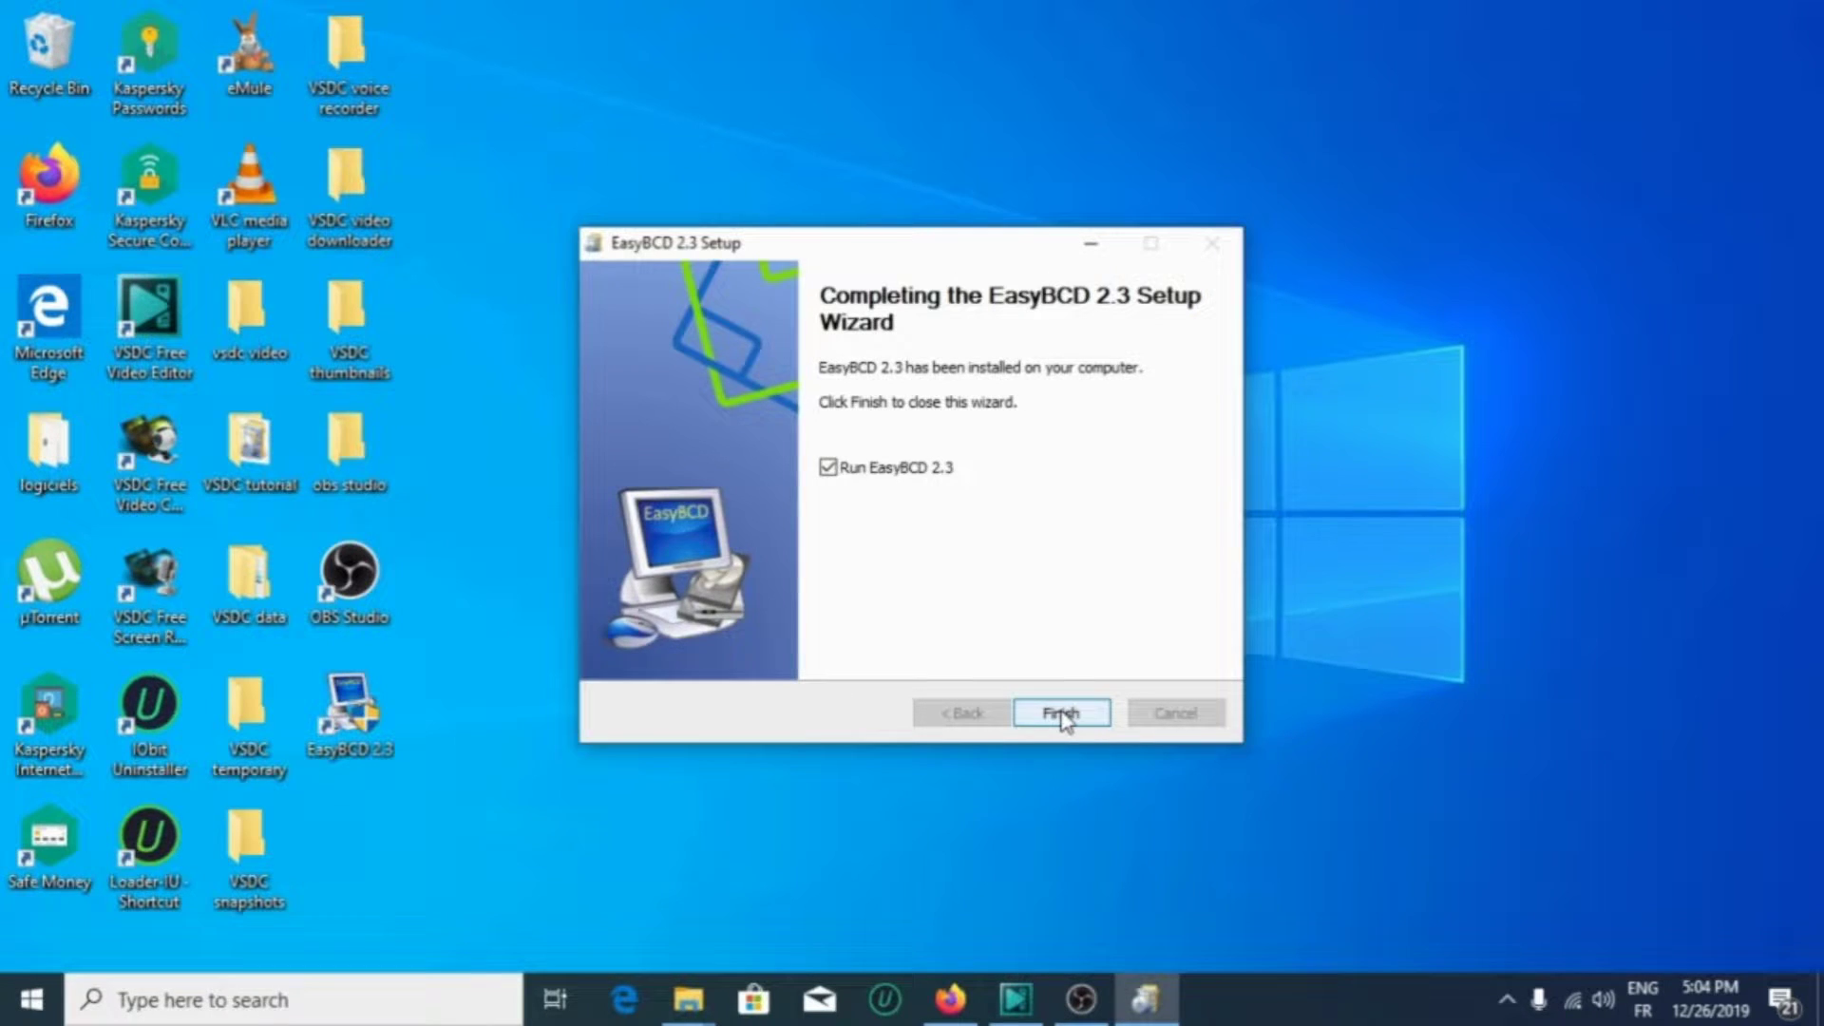
{"action": "left_click", "coordinate": [1061, 713]}
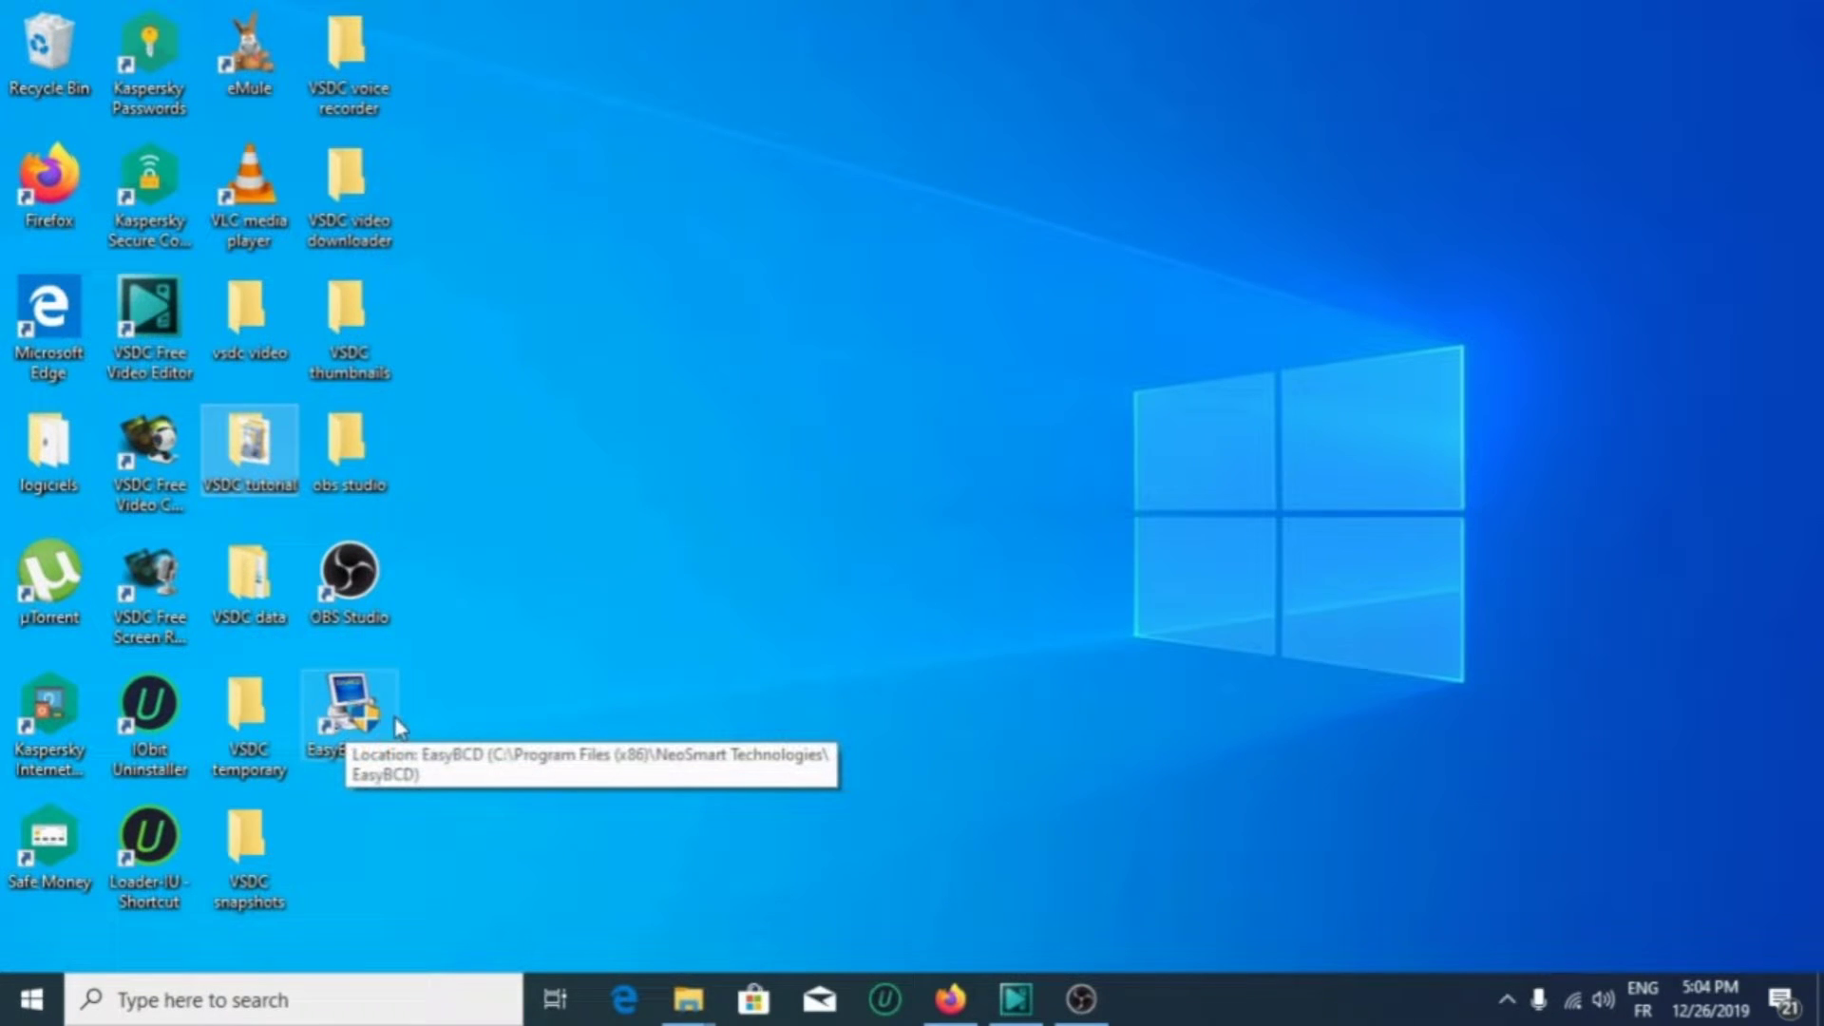
Launch EasyBCD, acknowledge the EFI warning, and start a WinPE entry named 'windows 10'.
{"action": "double_click", "coordinate": [361, 722]}
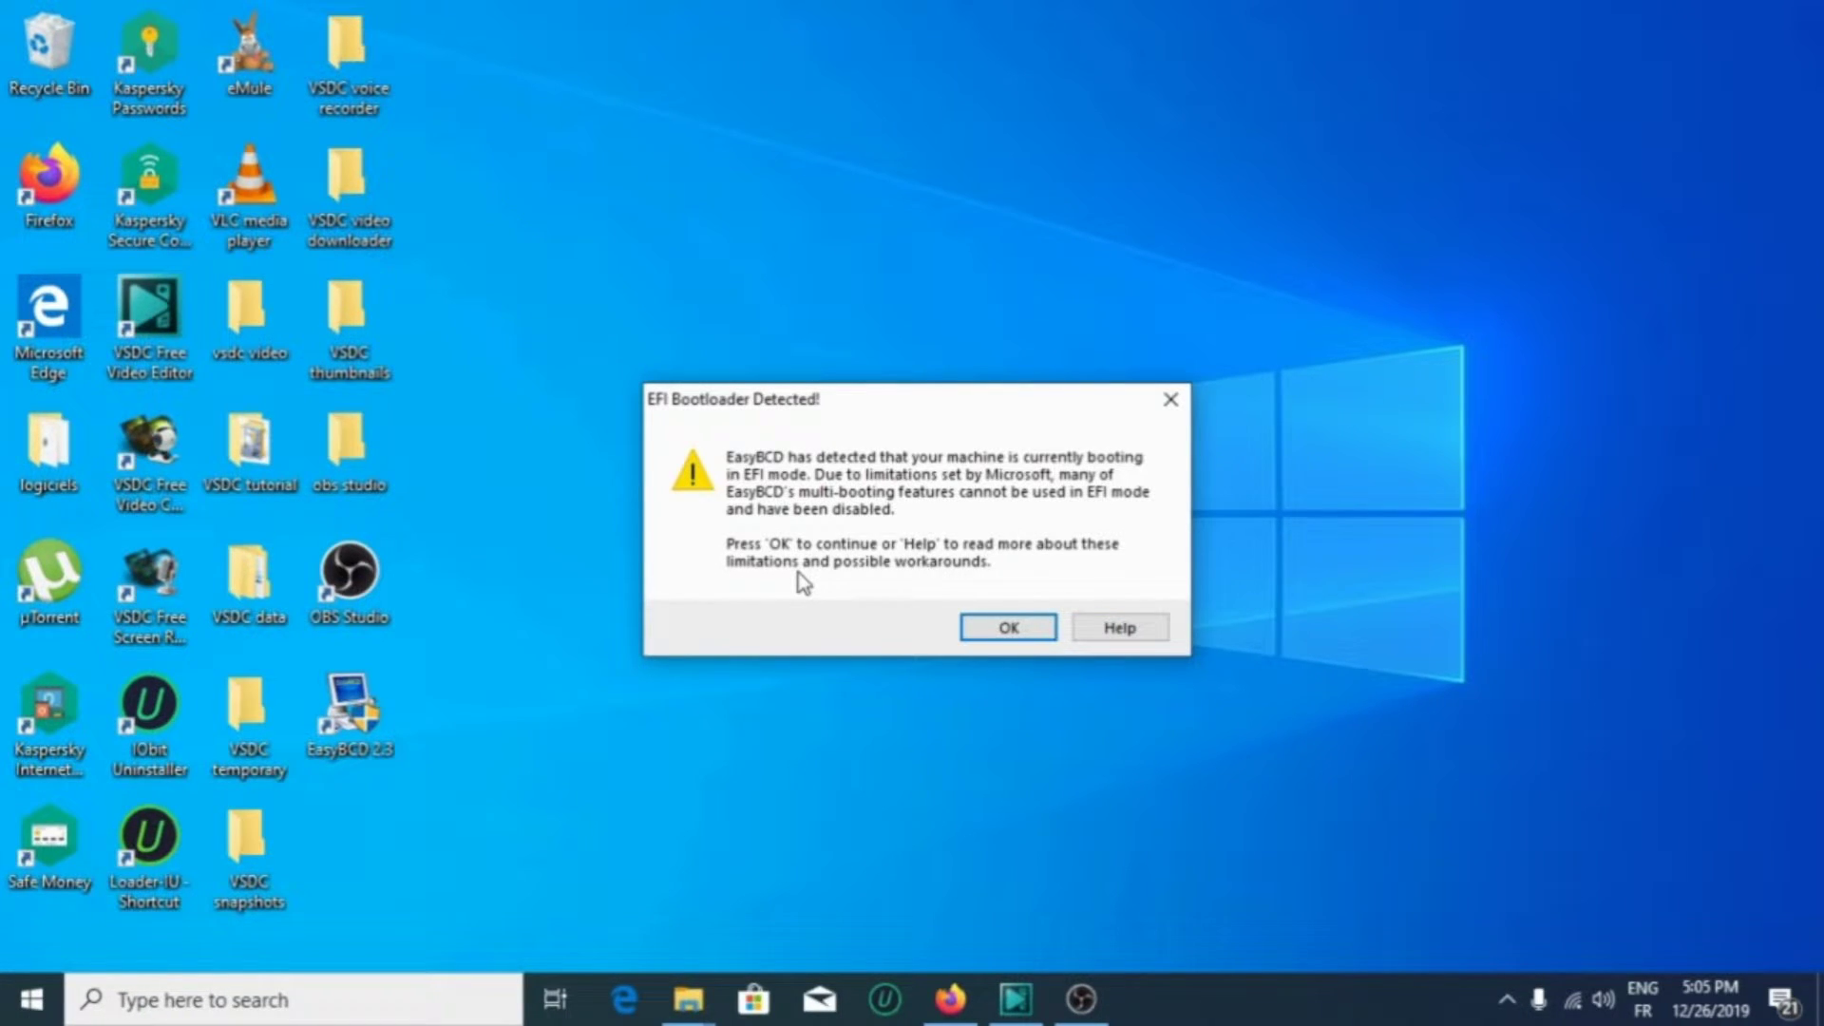
{"action": "left_click", "coordinate": [996, 626]}
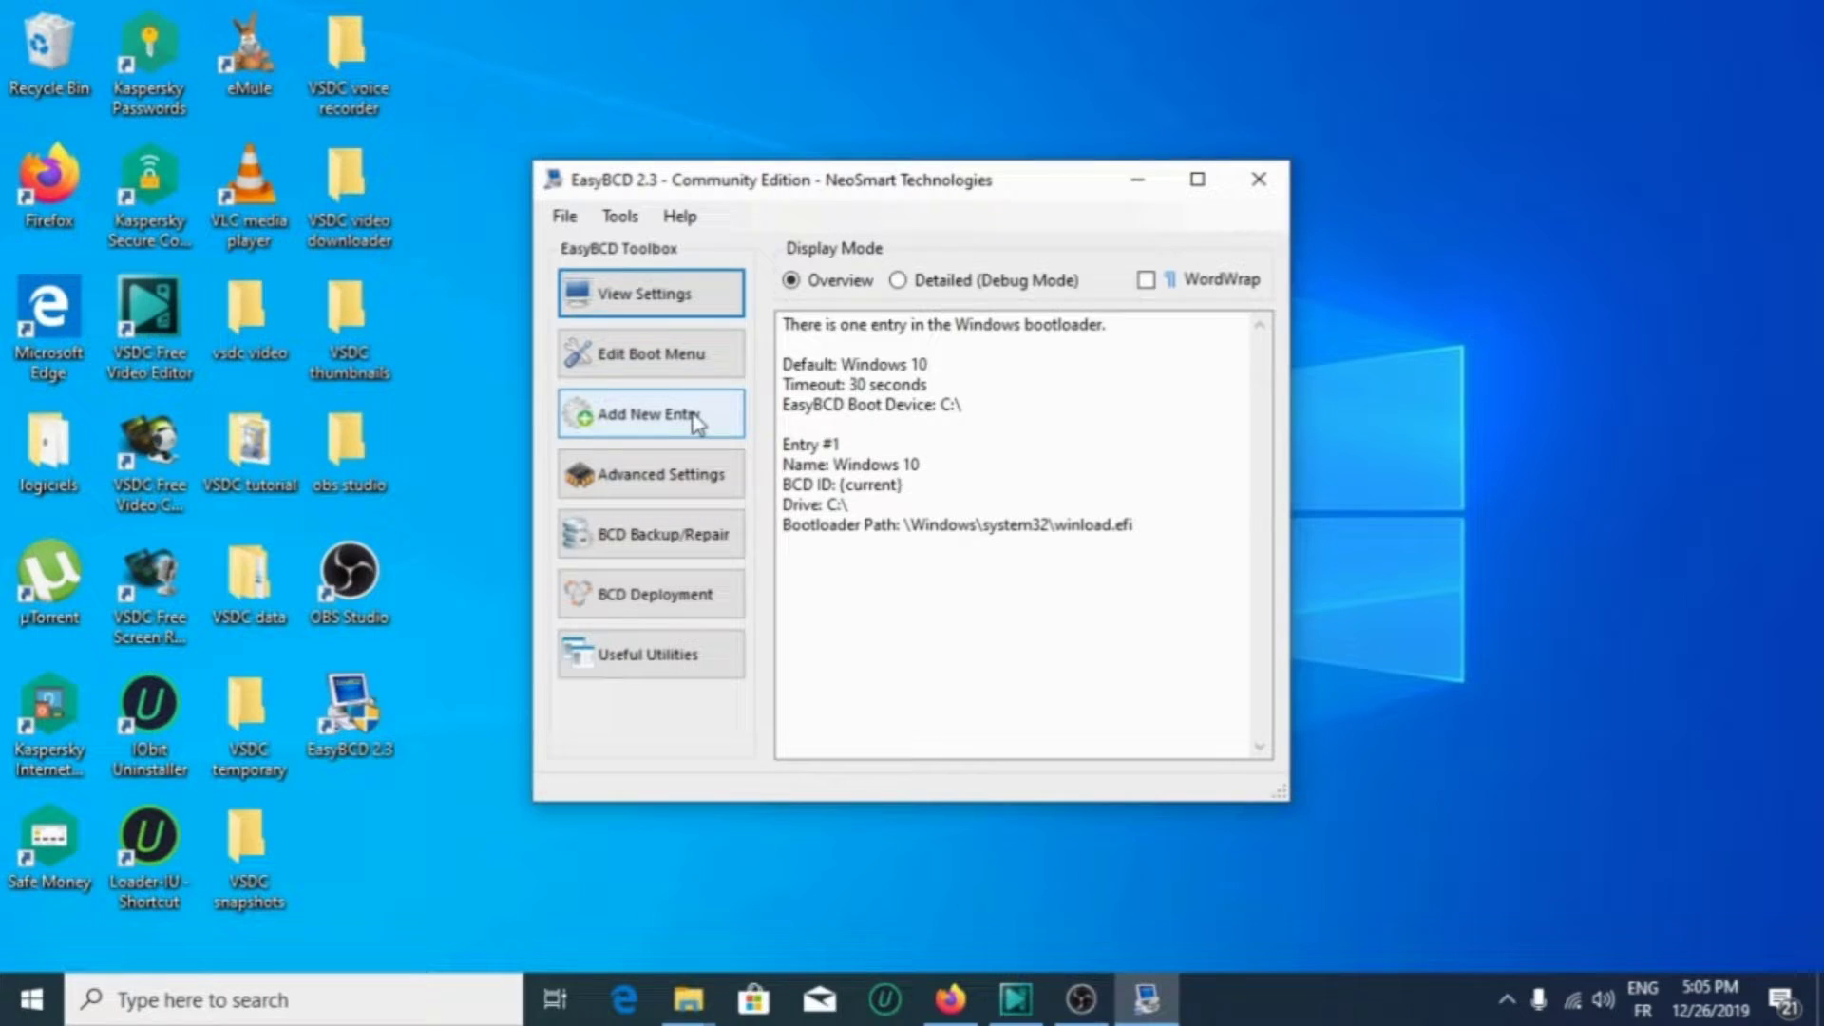
{"action": "left_click", "coordinate": [701, 426]}
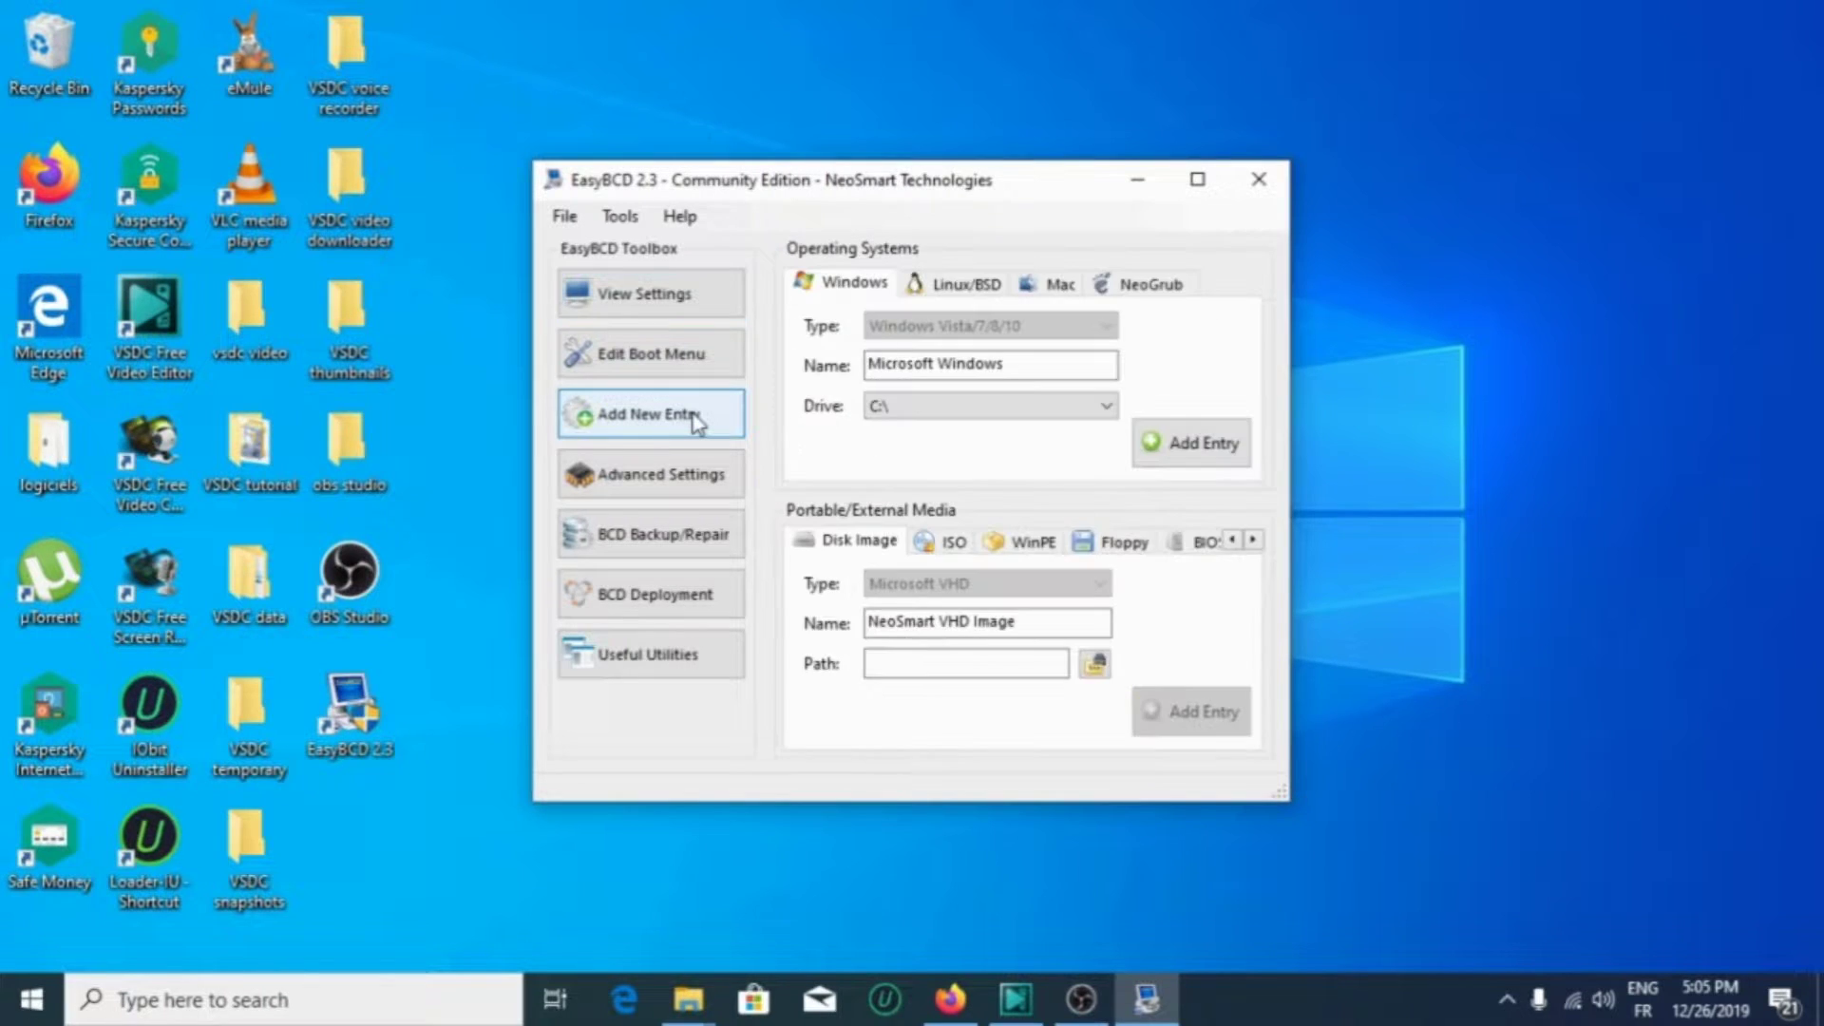
{"action": "left_click", "coordinate": [1022, 549]}
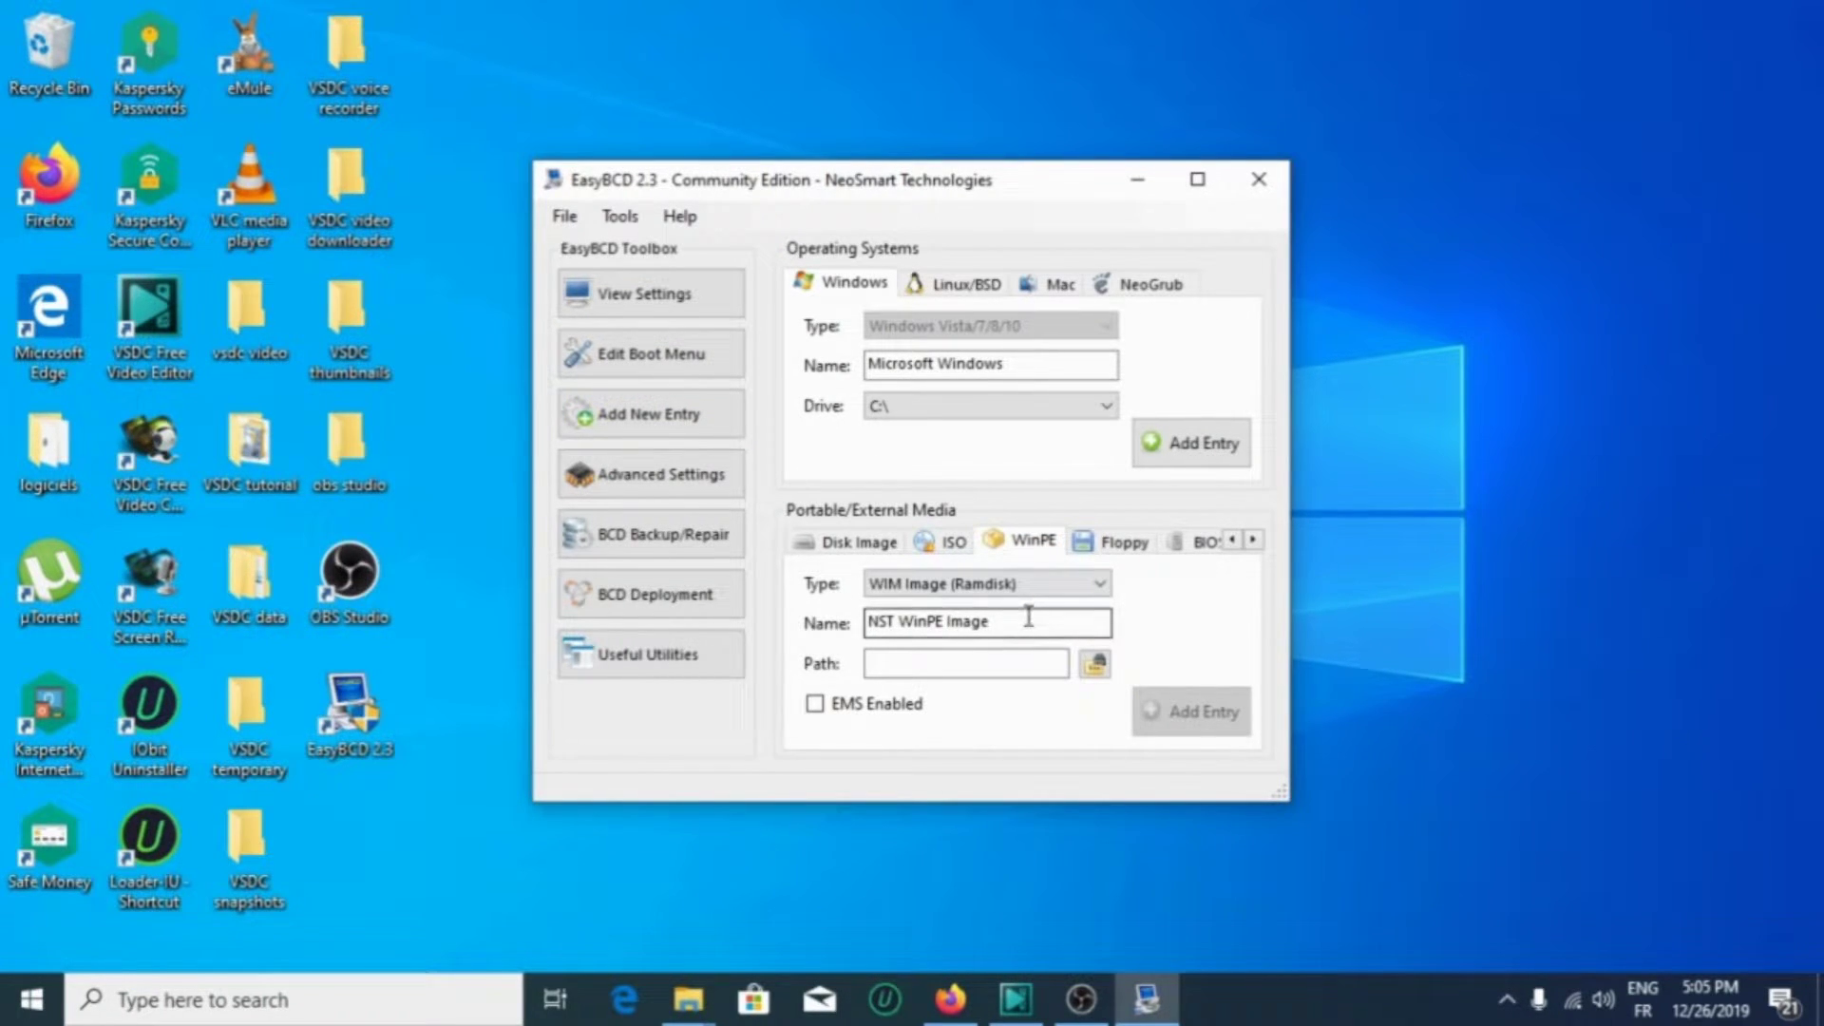
{"action": "left_click_drag", "start_coordinate": [1030, 619], "coordinate": [851, 604]}
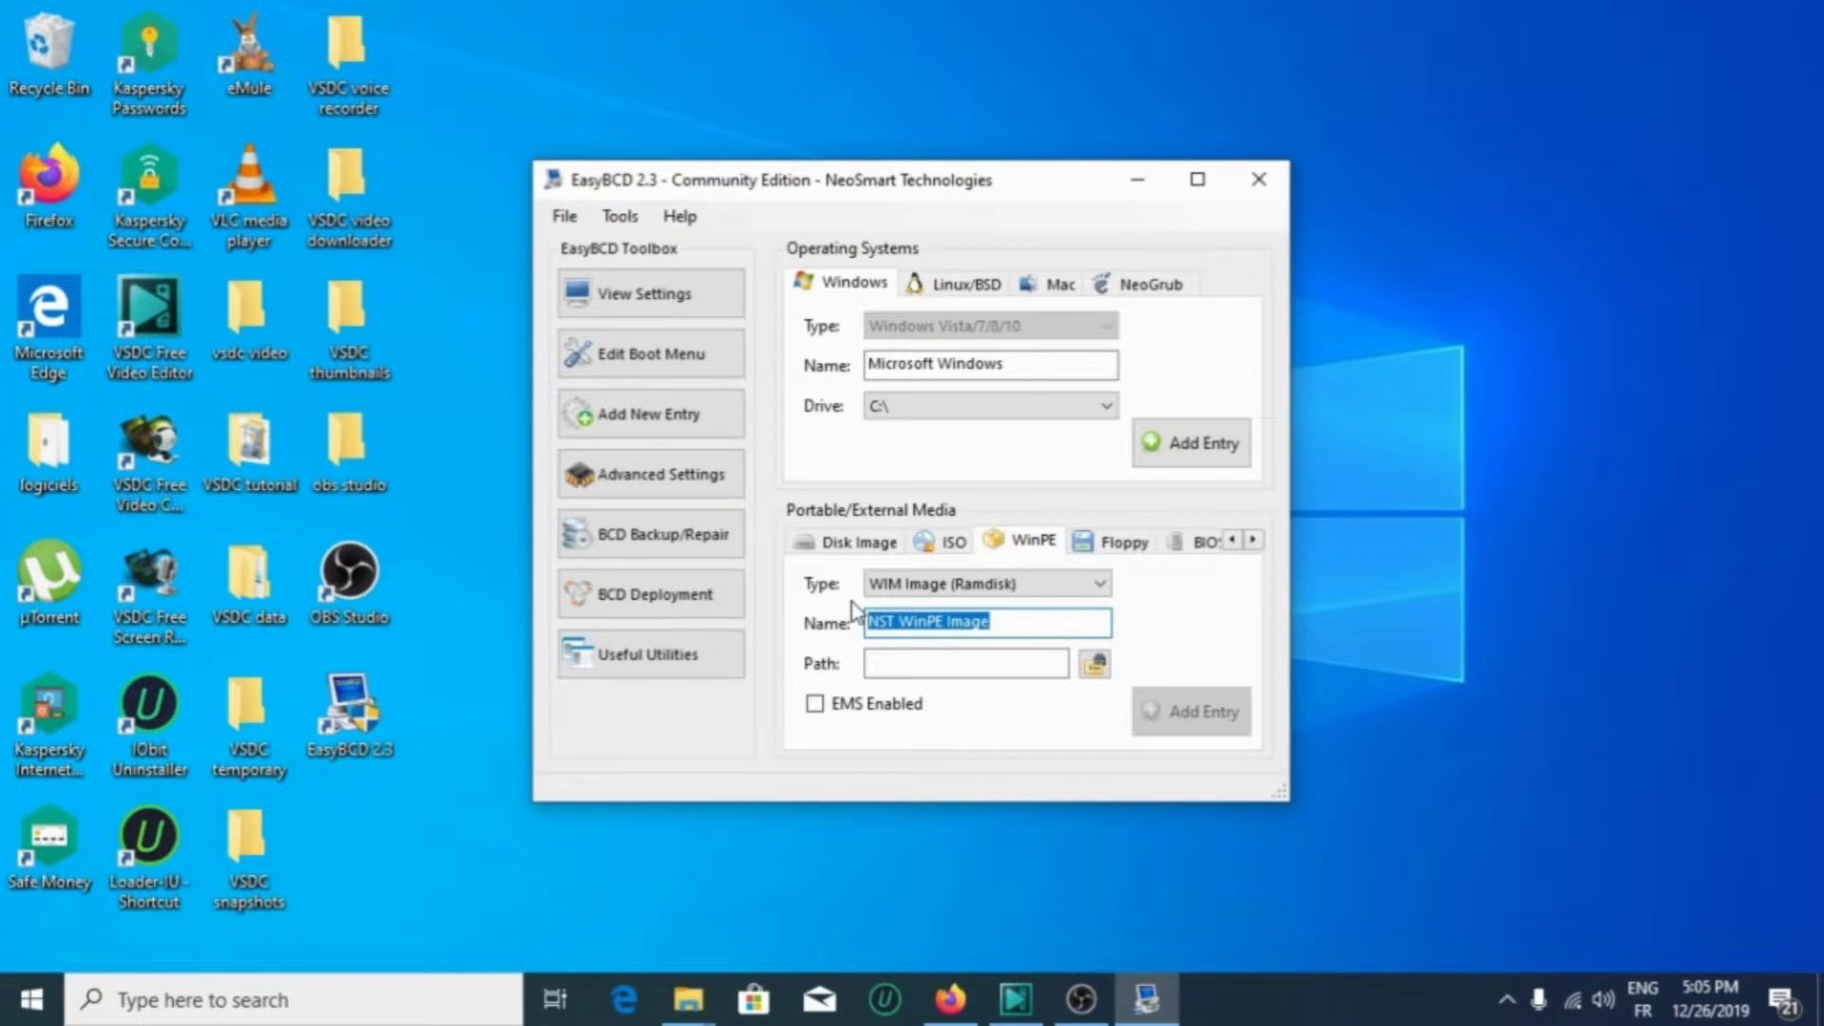
{"action": "key", "text": "BackSpace"}
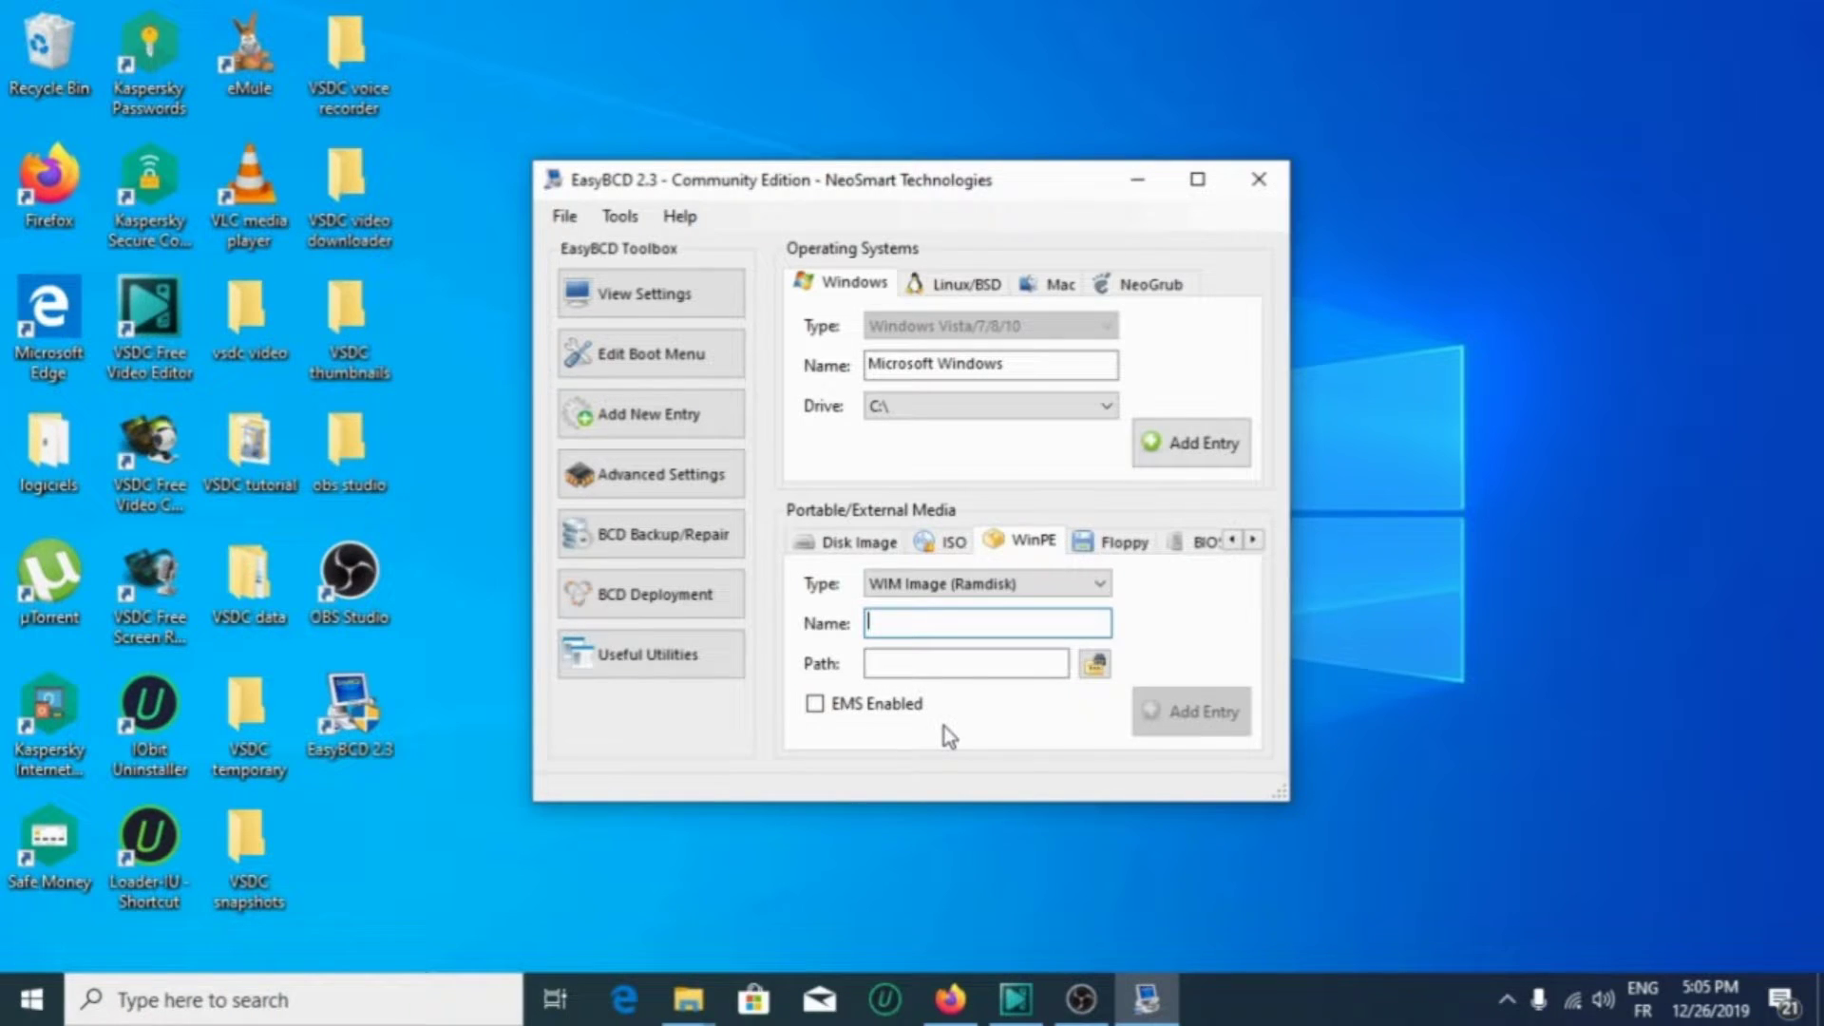
{"action": "type", "text": "windows 10"}
Open This PC from the Start menu's Windows System group.
{"action": "left_click", "coordinate": [32, 998]}
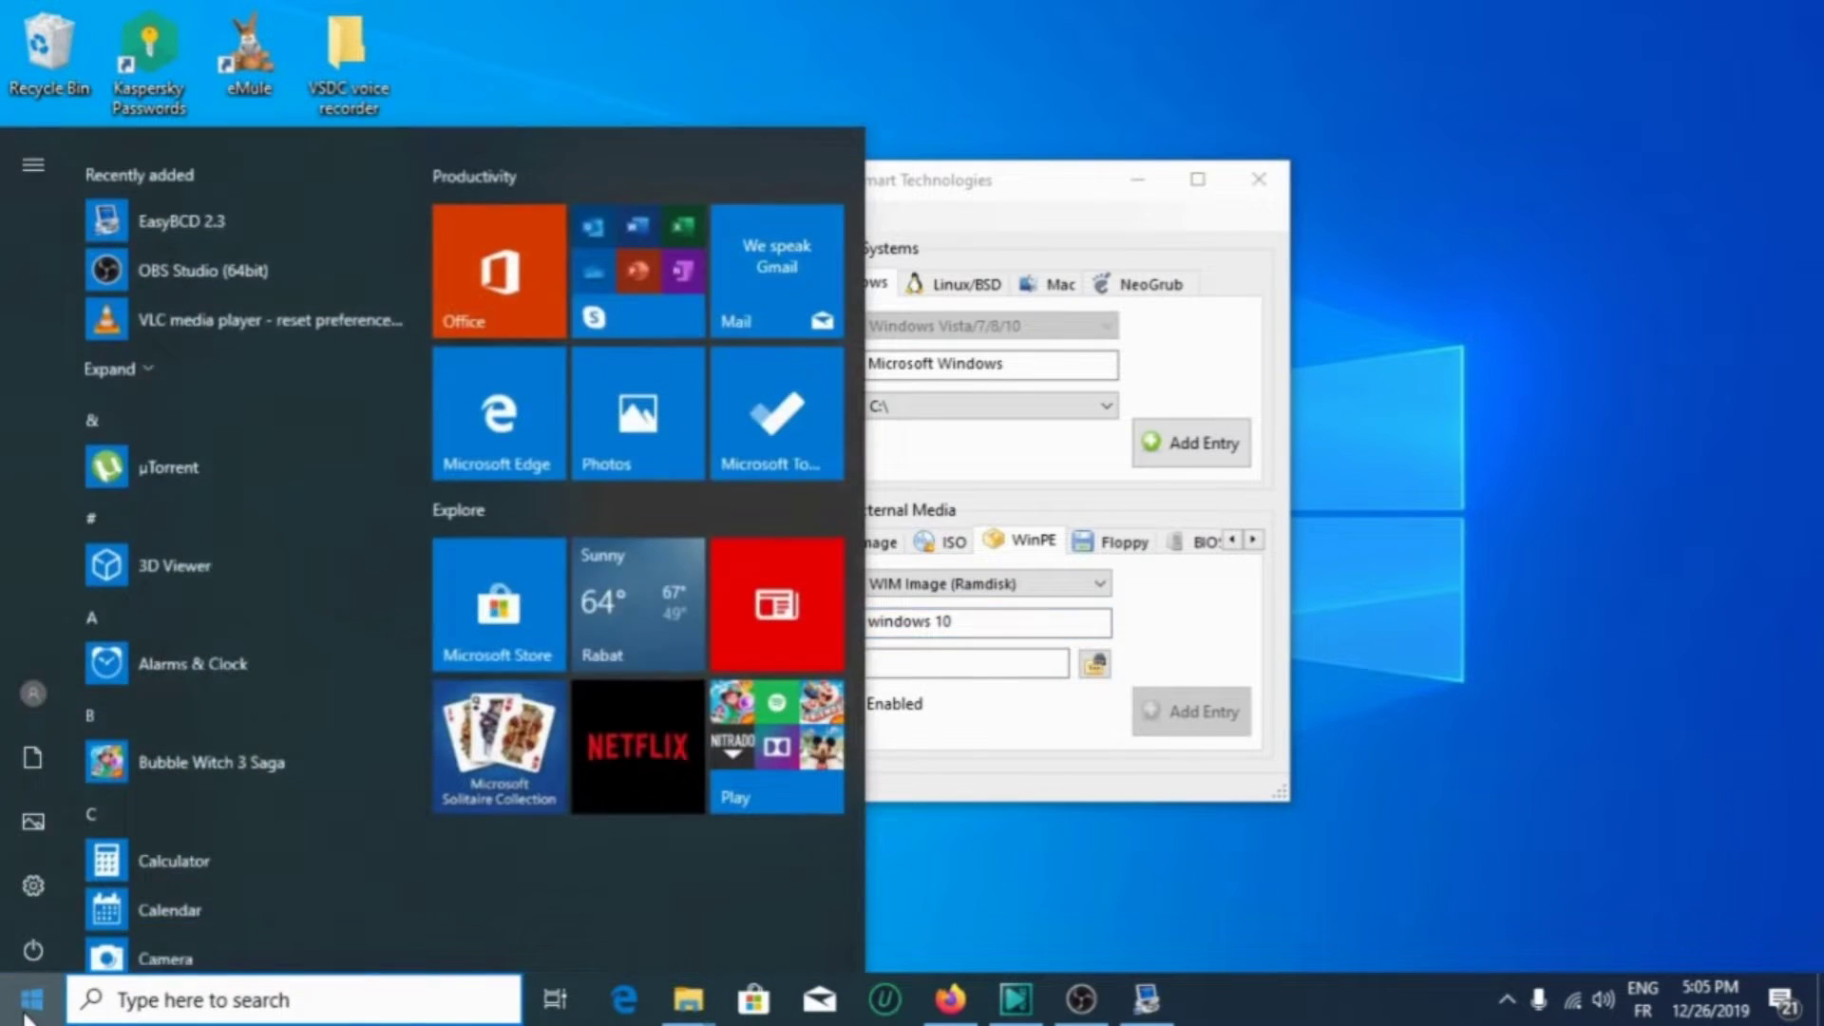
{"action": "scroll", "coordinate": [306, 748], "scroll_direction": "down", "scroll_amount": 3}
{"action": "scroll", "coordinate": [306, 748], "scroll_direction": "down", "scroll_amount": 15}
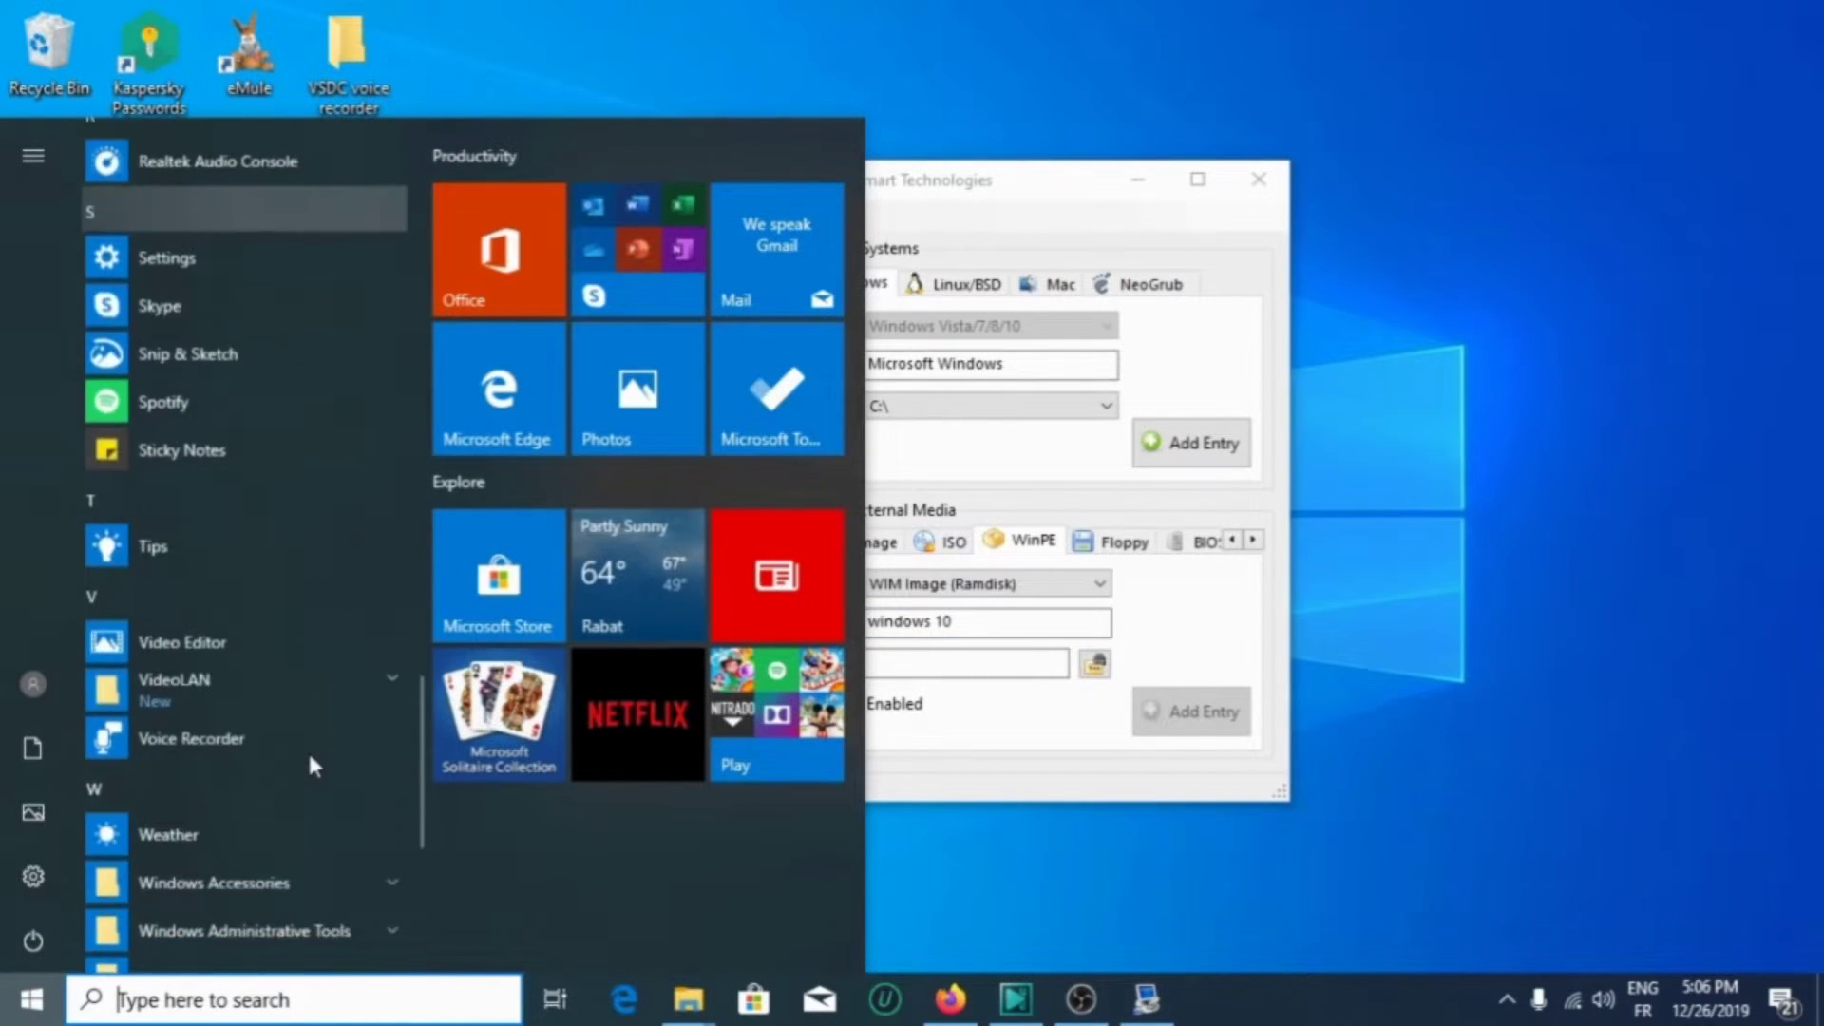
{"action": "left_click", "coordinate": [323, 616]}
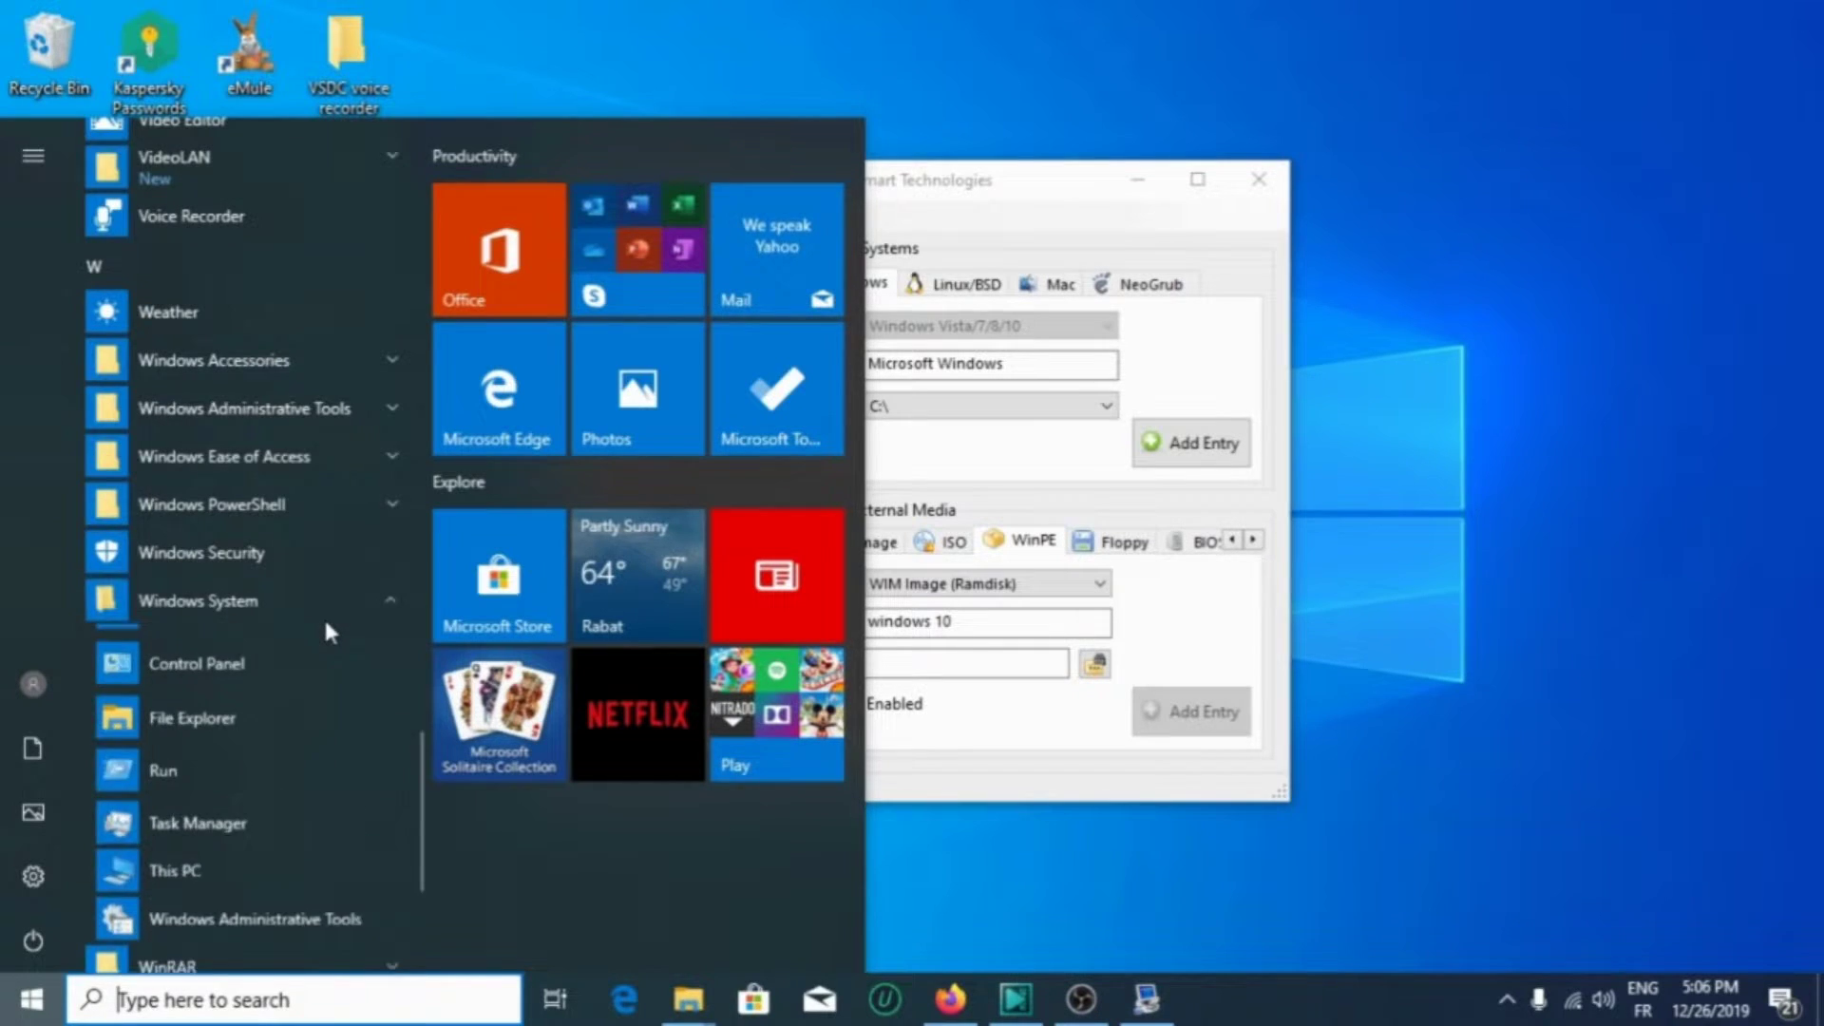
{"action": "left_click", "coordinate": [287, 631]}
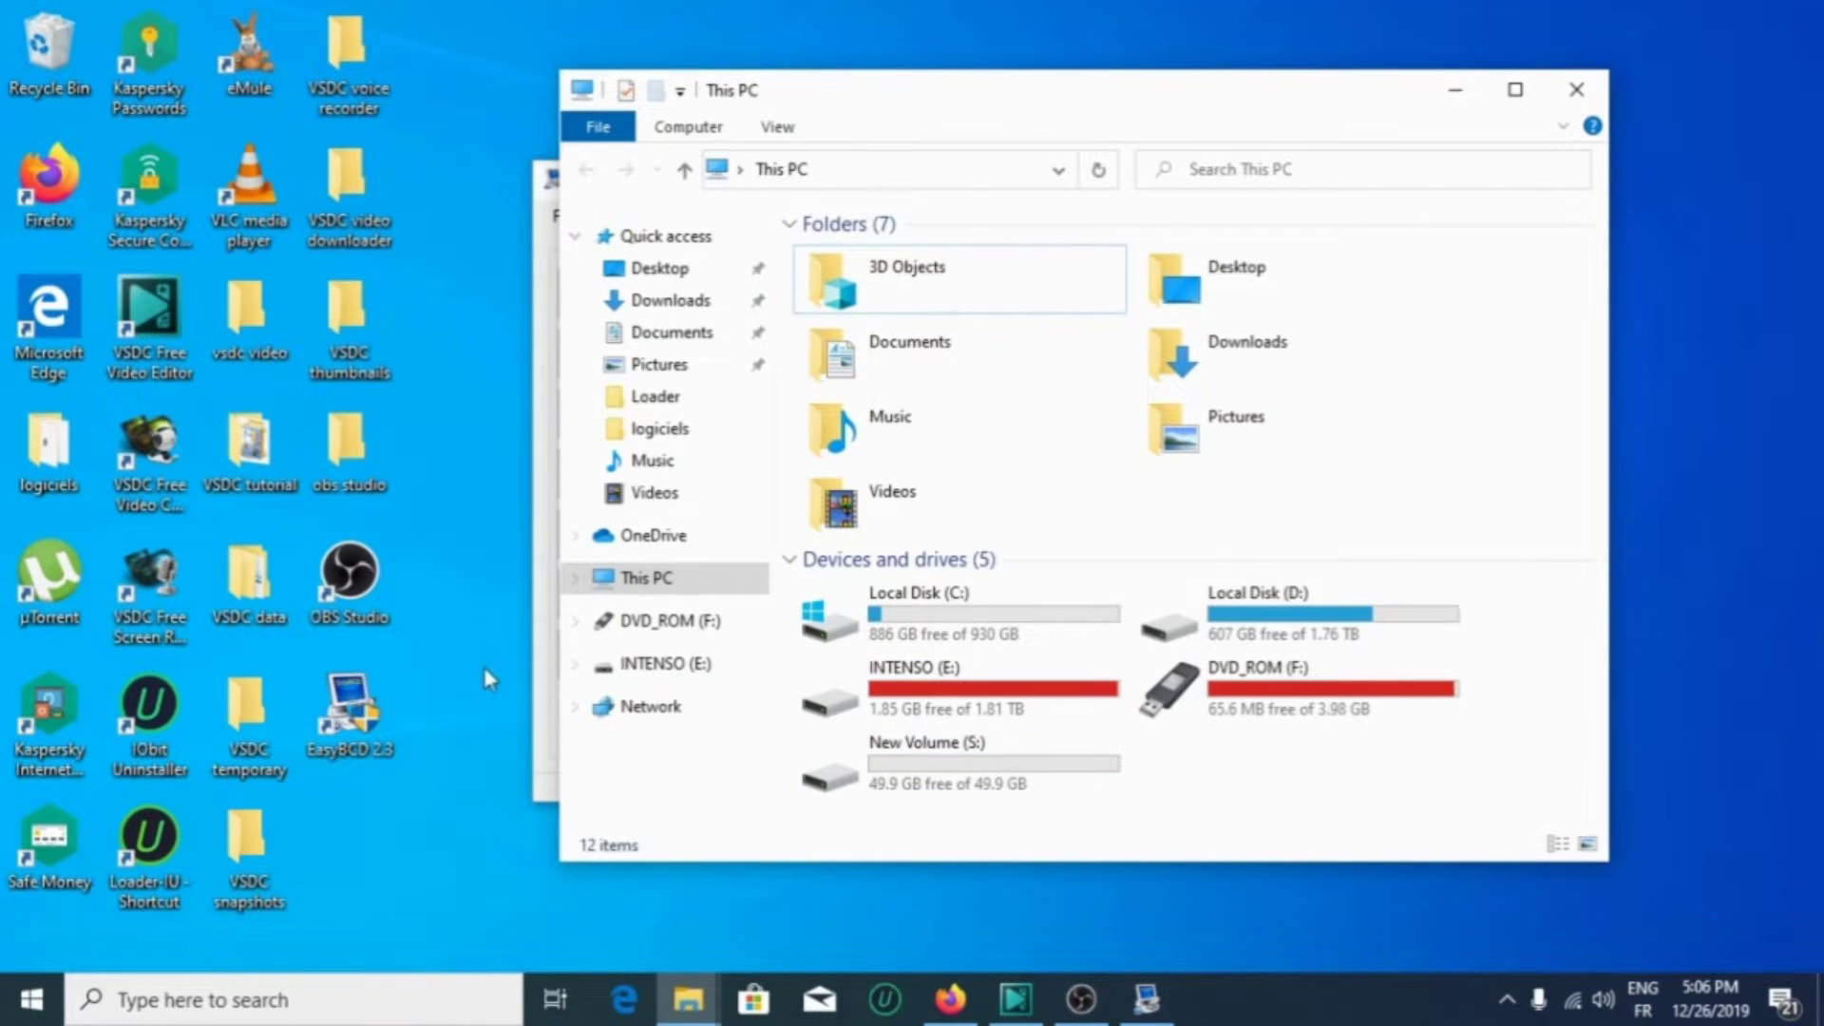
Look through INTENSO (E:), then open Local Disk (D:) and scroll its contents.
{"action": "double_click", "coordinate": [1015, 701]}
{"action": "scroll", "coordinate": [1064, 620], "scroll_direction": "down", "scroll_amount": 8}
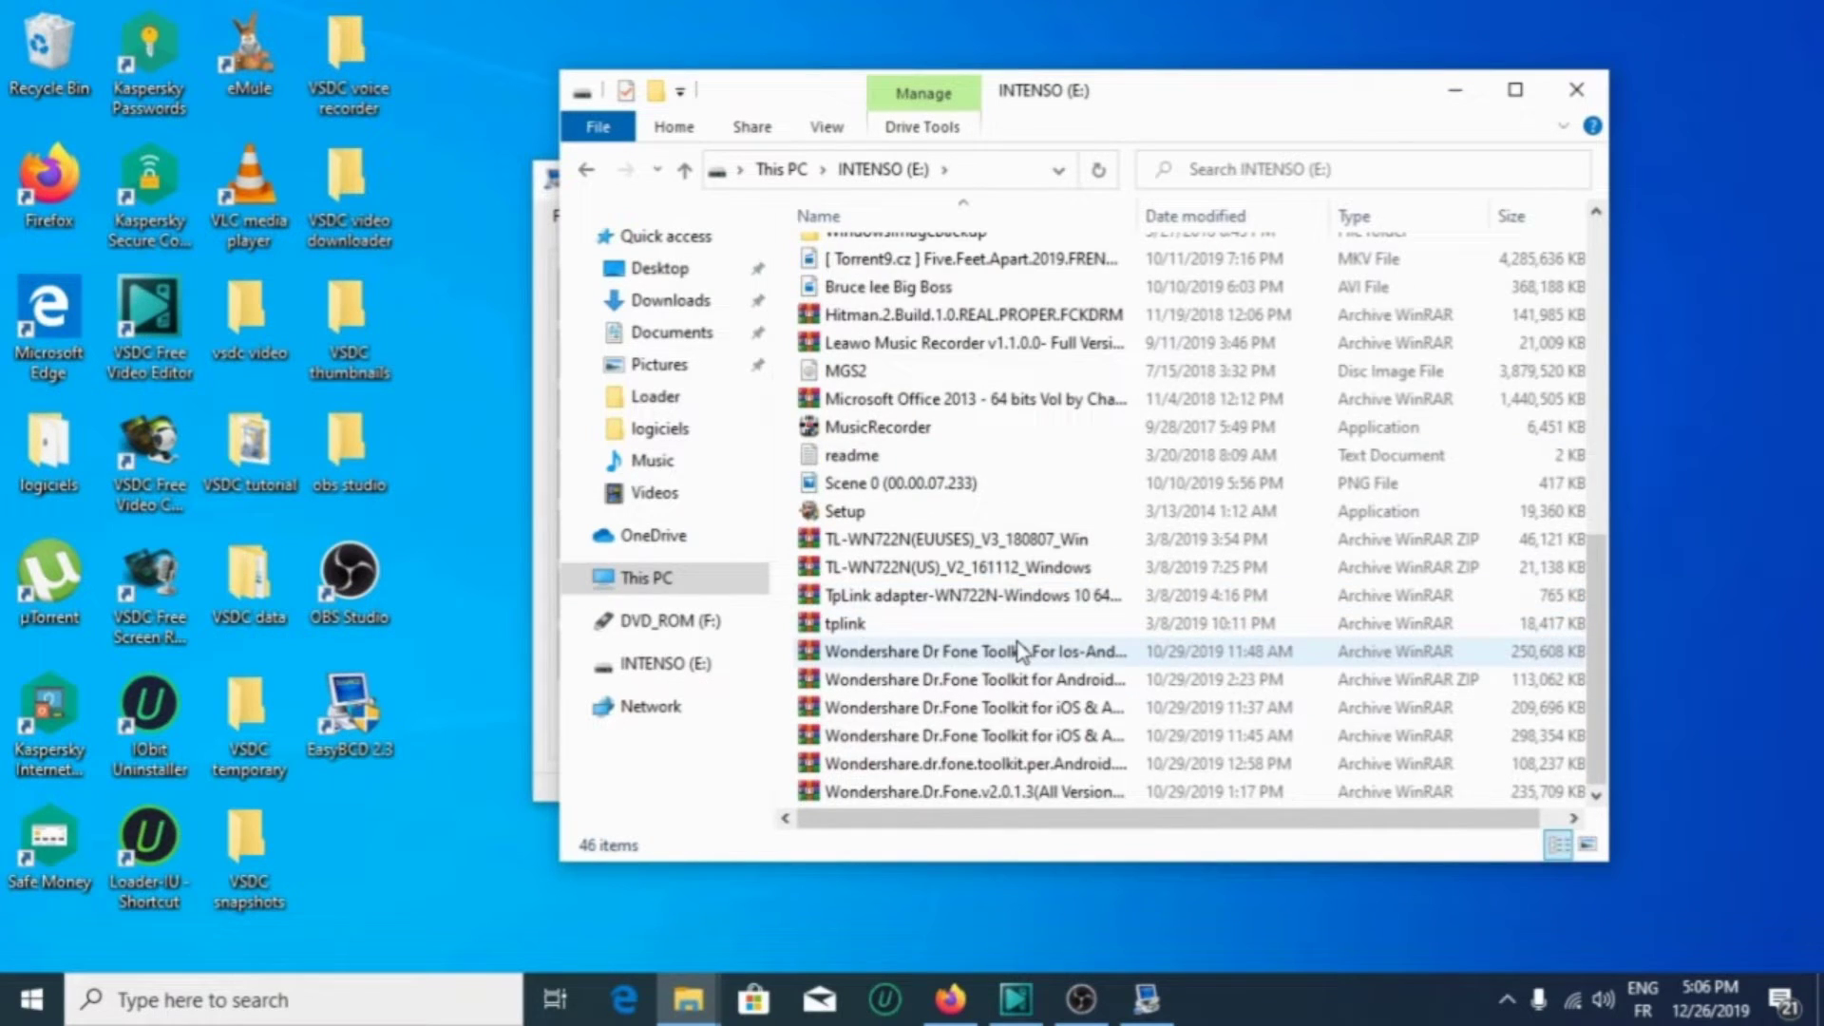
{"action": "scroll", "coordinate": [1026, 618], "scroll_direction": "up", "scroll_amount": 8}
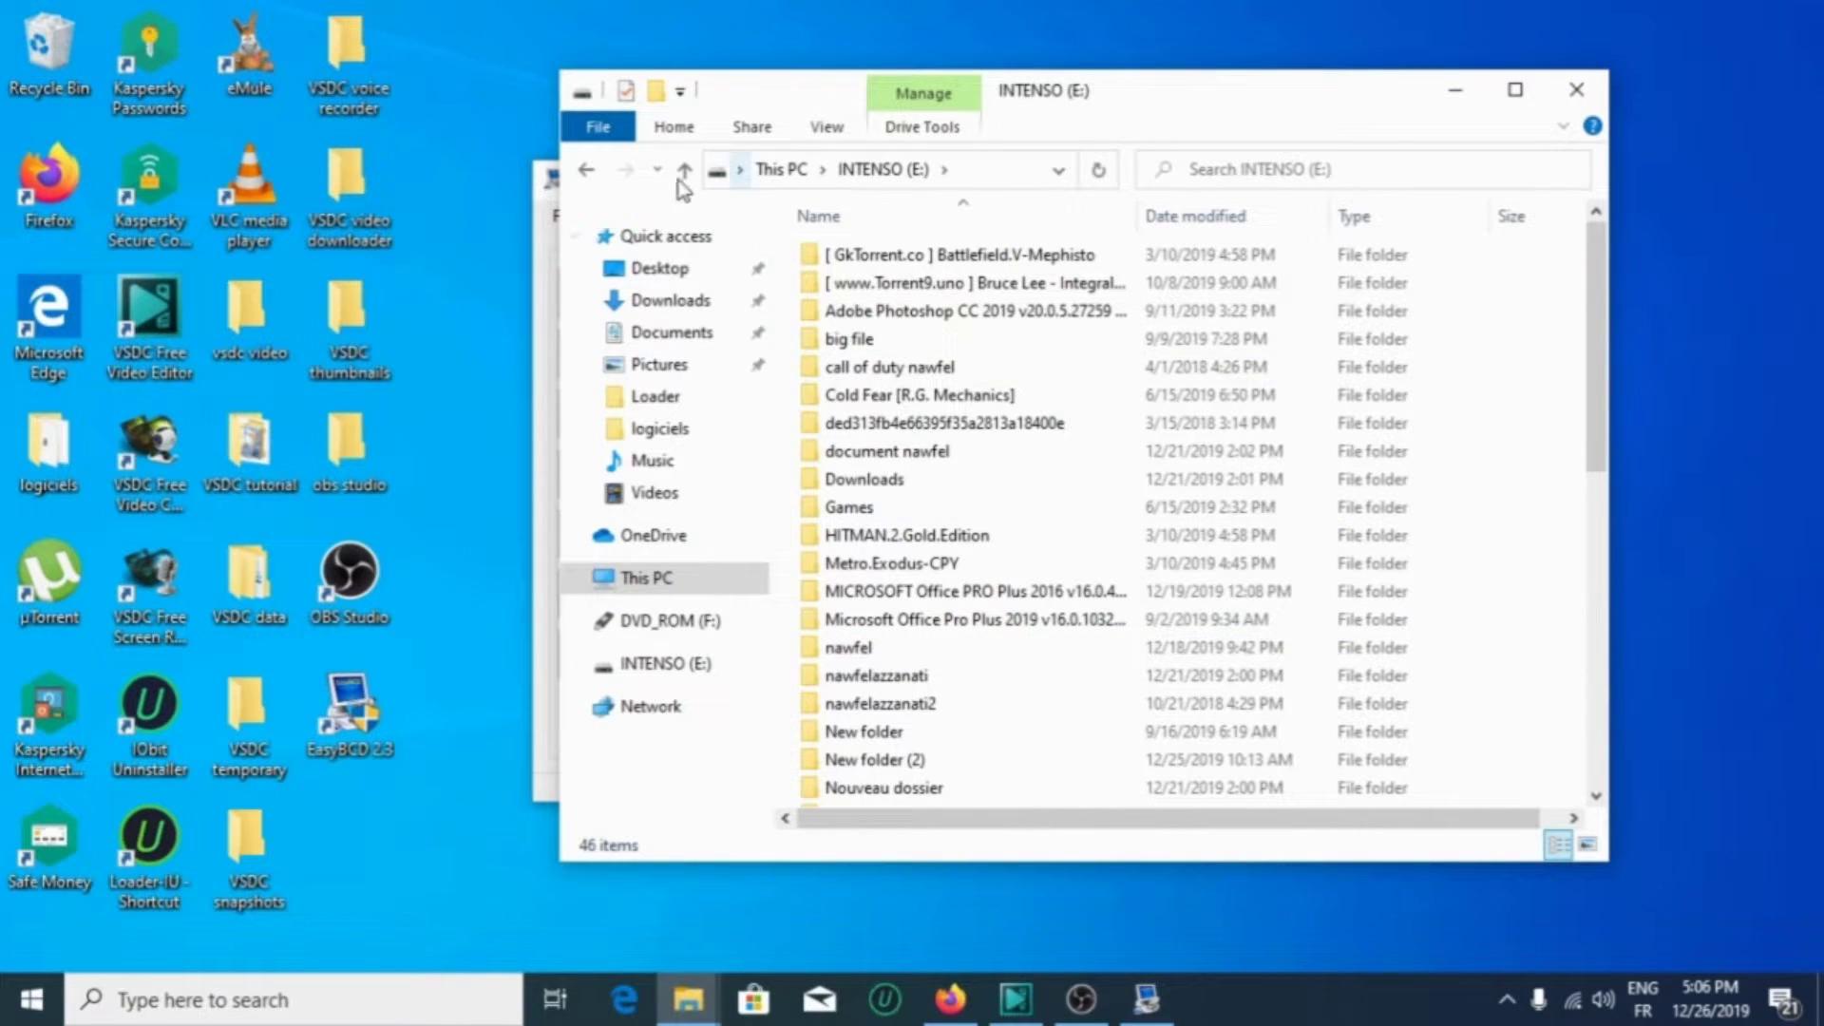
{"action": "left_click", "coordinate": [593, 169]}
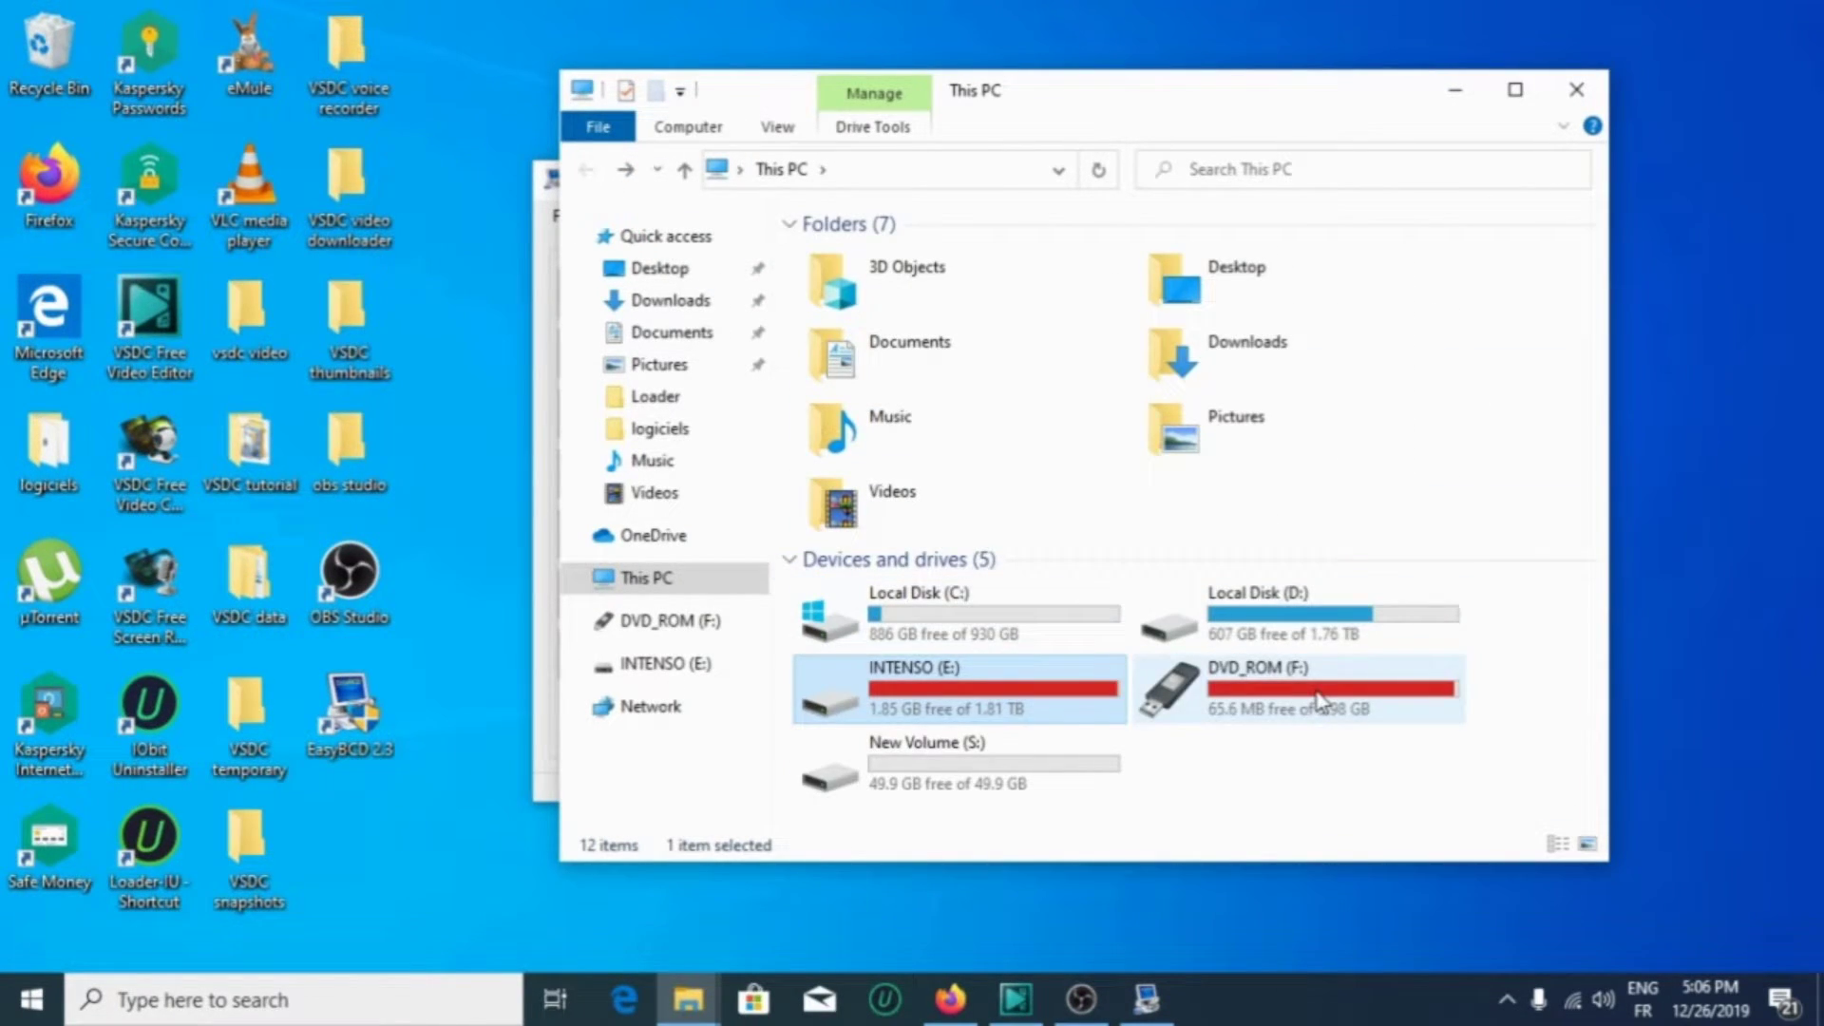
{"action": "double_click", "coordinate": [1294, 634]}
{"action": "scroll", "coordinate": [1273, 655], "scroll_direction": "down", "scroll_amount": 15}
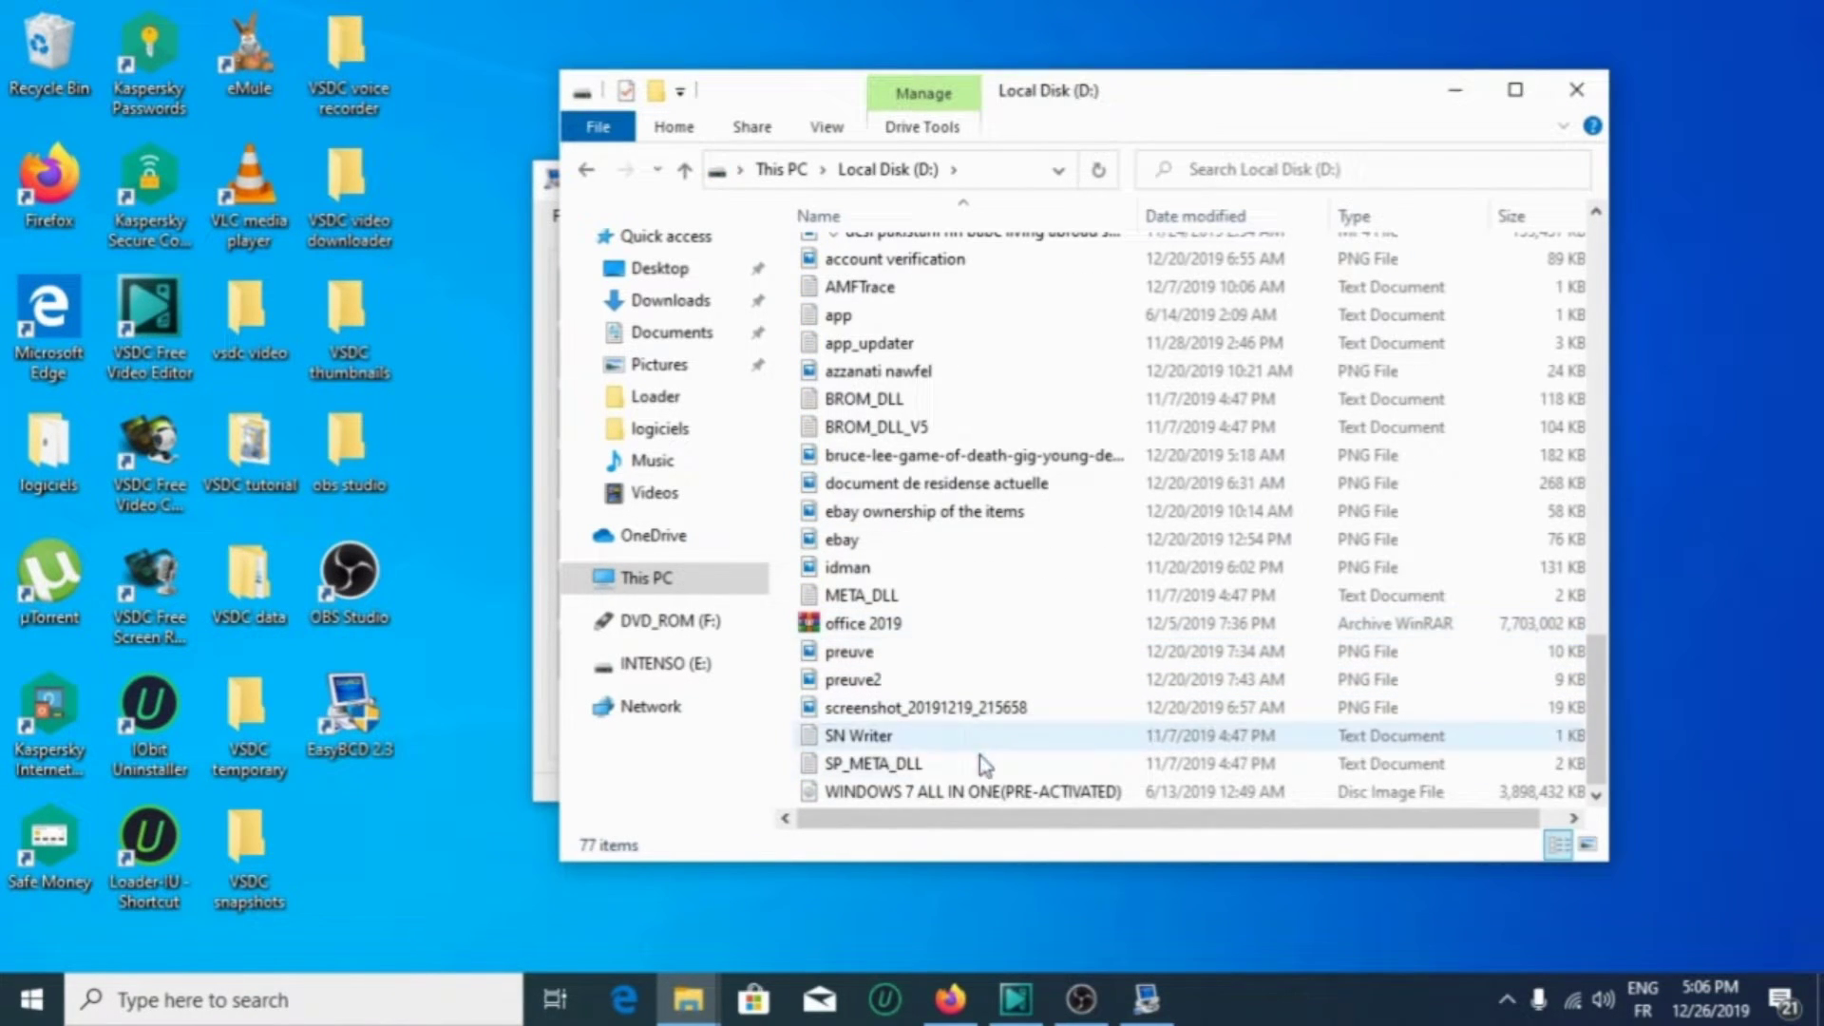
Open the Windows 7 ISO in WinRAR and bring up its extraction options.
{"action": "right_click", "coordinate": [979, 792]}
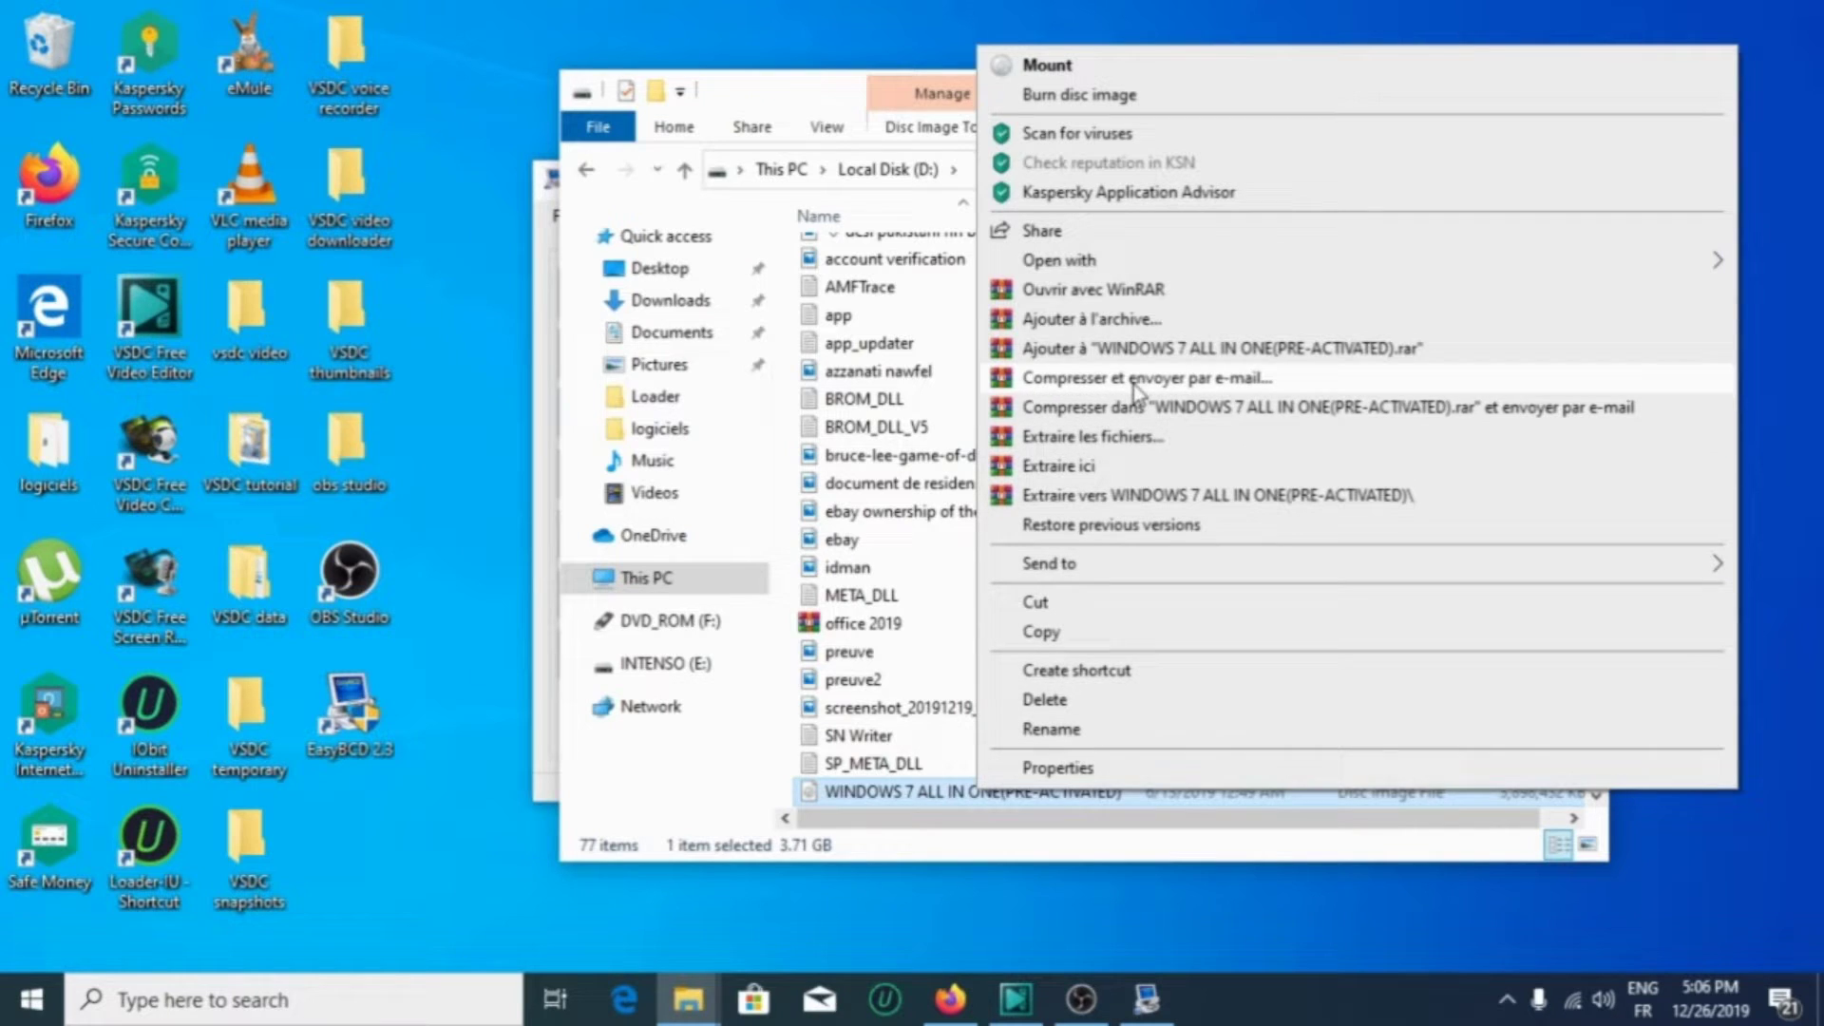
{"action": "left_click", "coordinate": [1093, 289]}
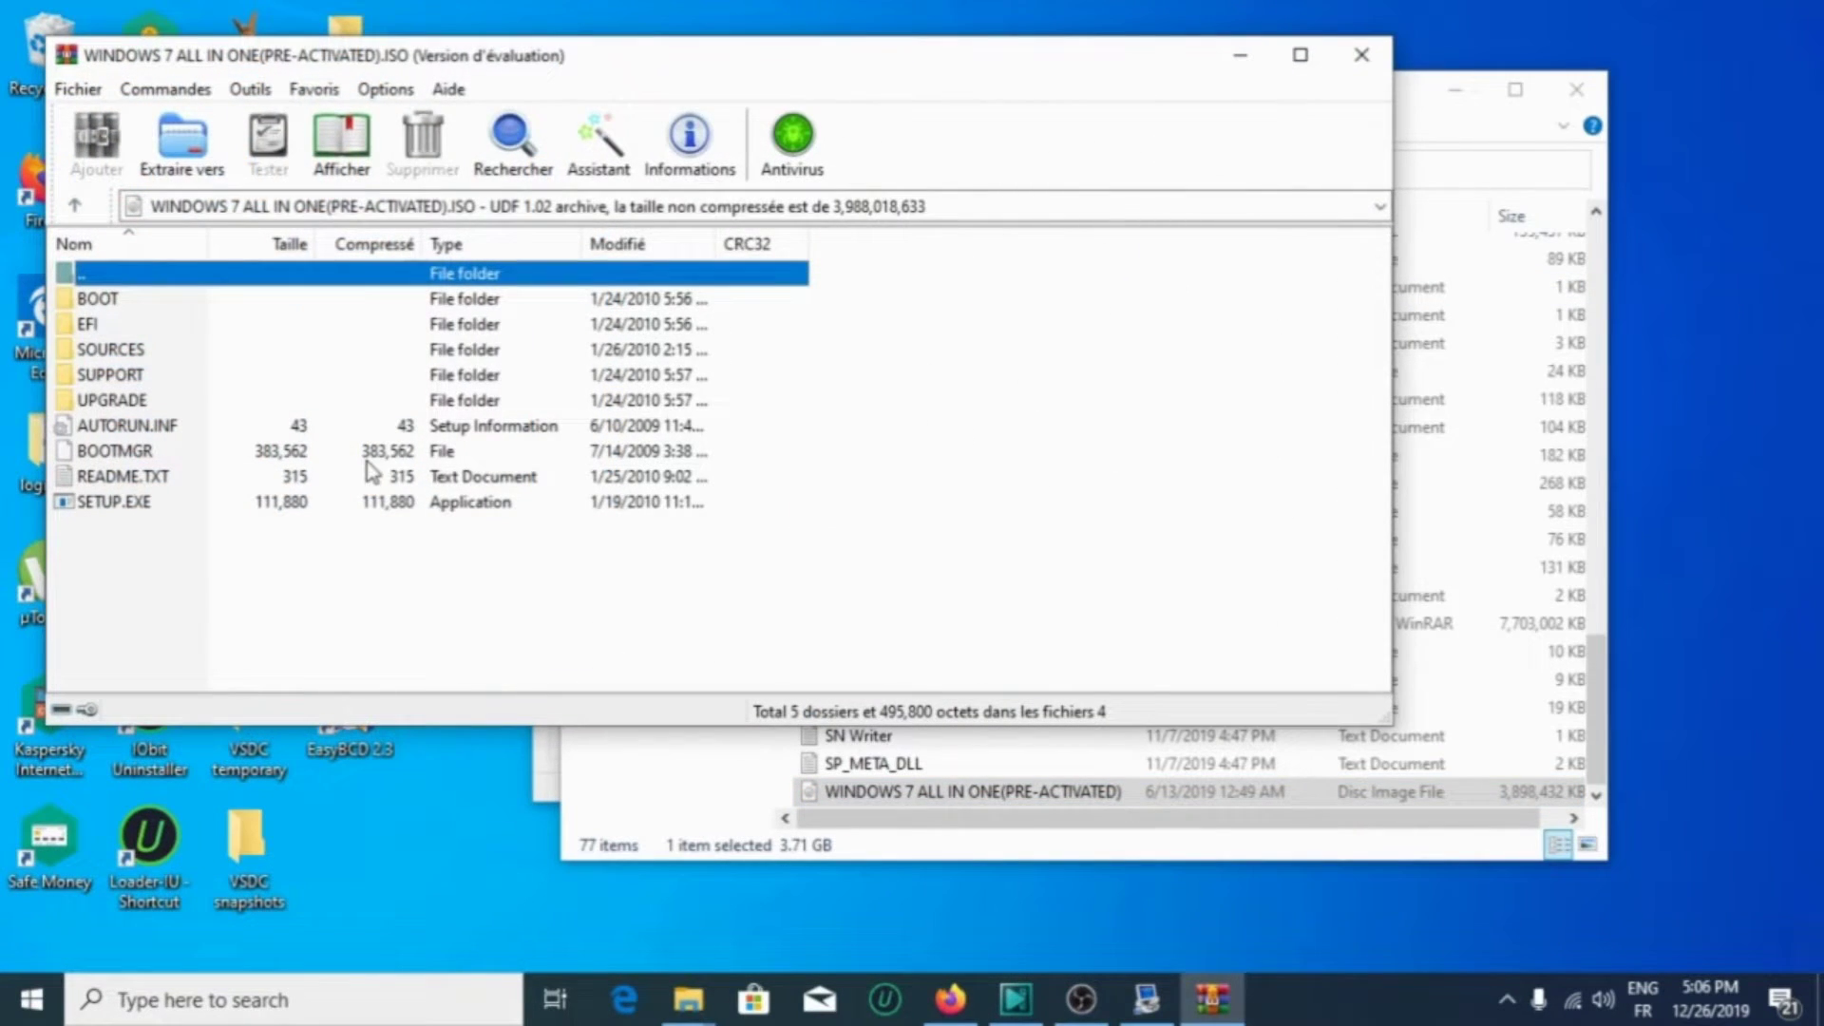
{"action": "left_click", "coordinate": [226, 141]}
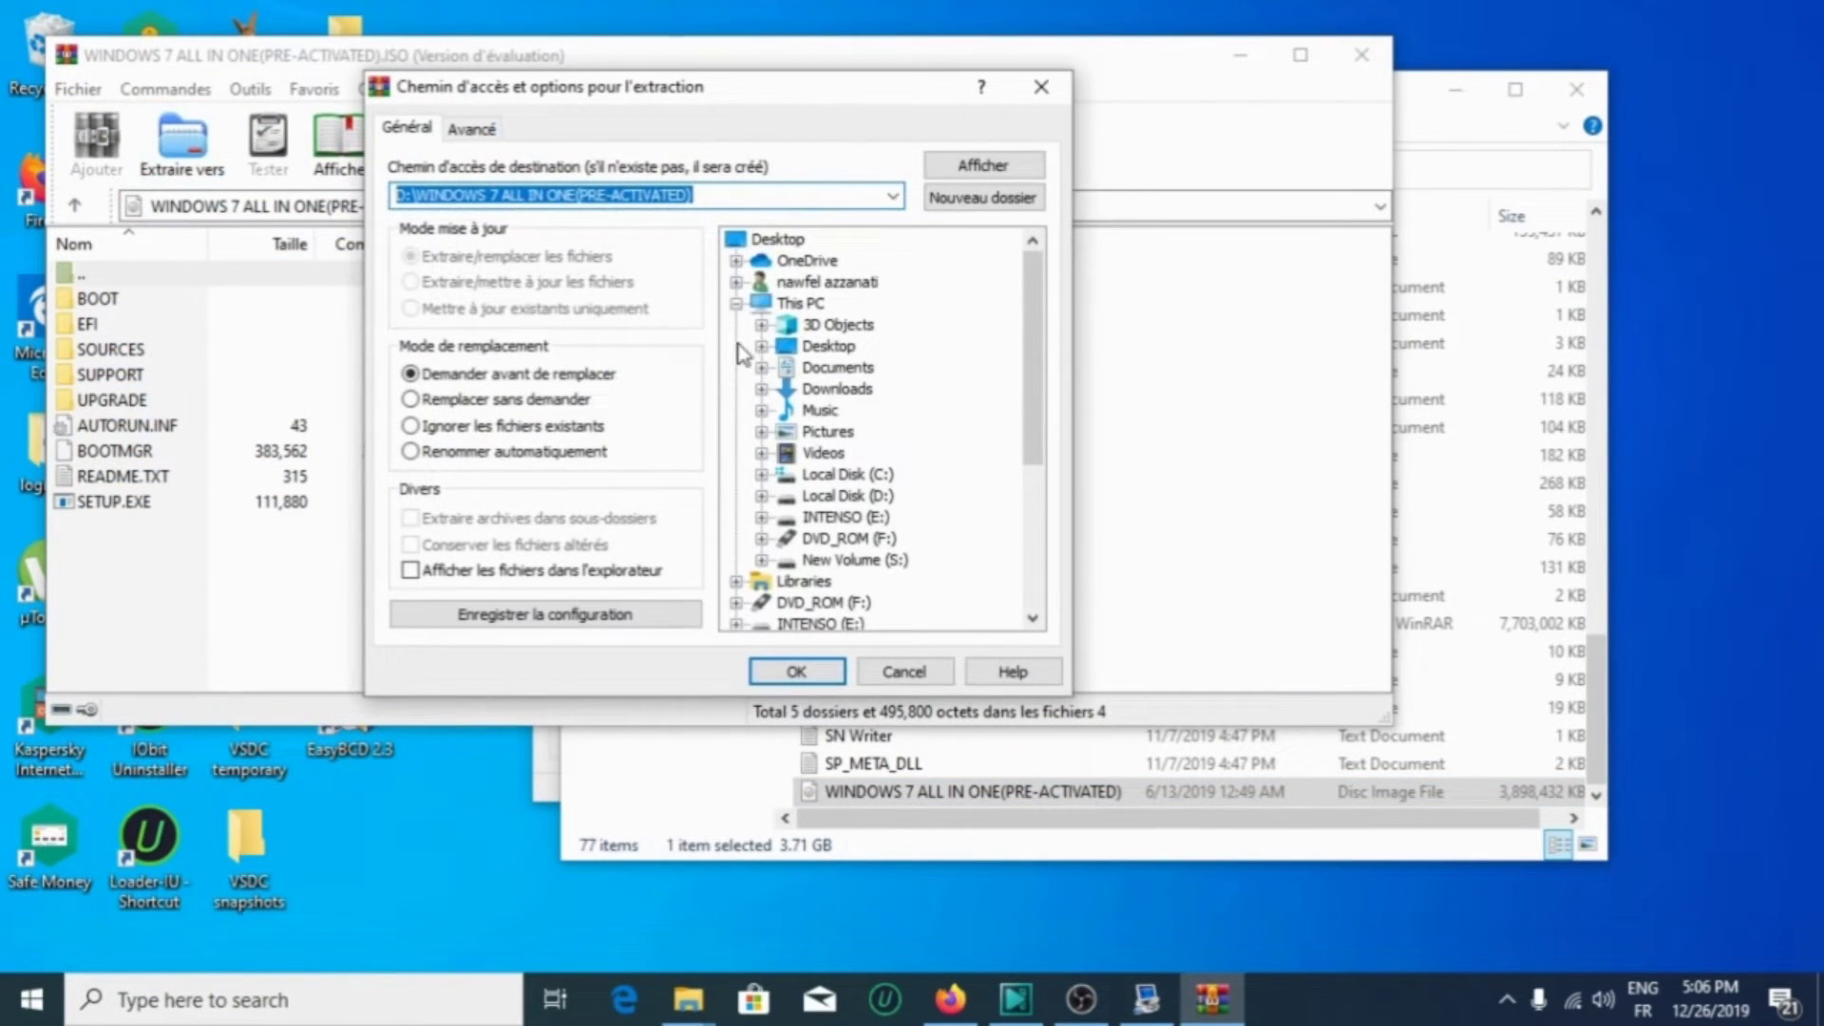
Choose New Volume (S:) as the destination and start extracting the ISO.
{"action": "left_click", "coordinate": [788, 304]}
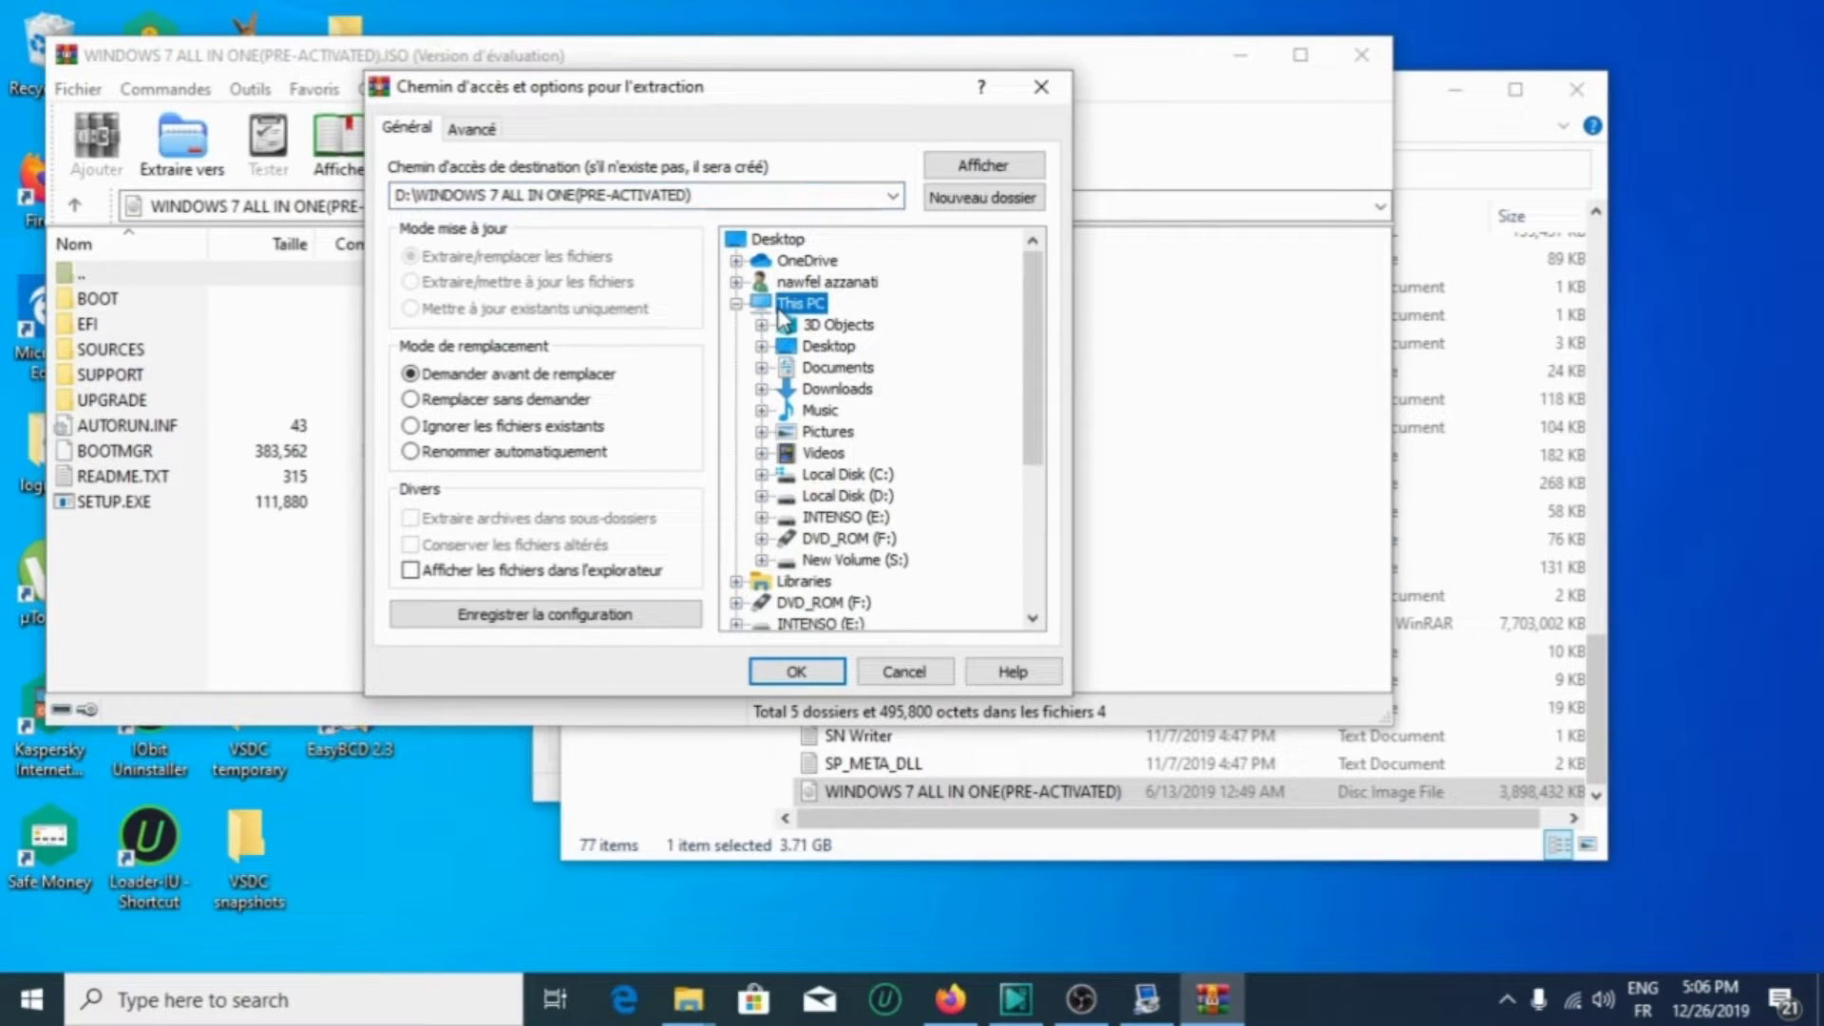
{"action": "scroll", "coordinate": [876, 407], "scroll_direction": "down", "scroll_amount": 4}
{"action": "scroll", "coordinate": [876, 406], "scroll_direction": "up", "scroll_amount": 4}
{"action": "scroll", "coordinate": [819, 411], "scroll_direction": "down", "scroll_amount": 2}
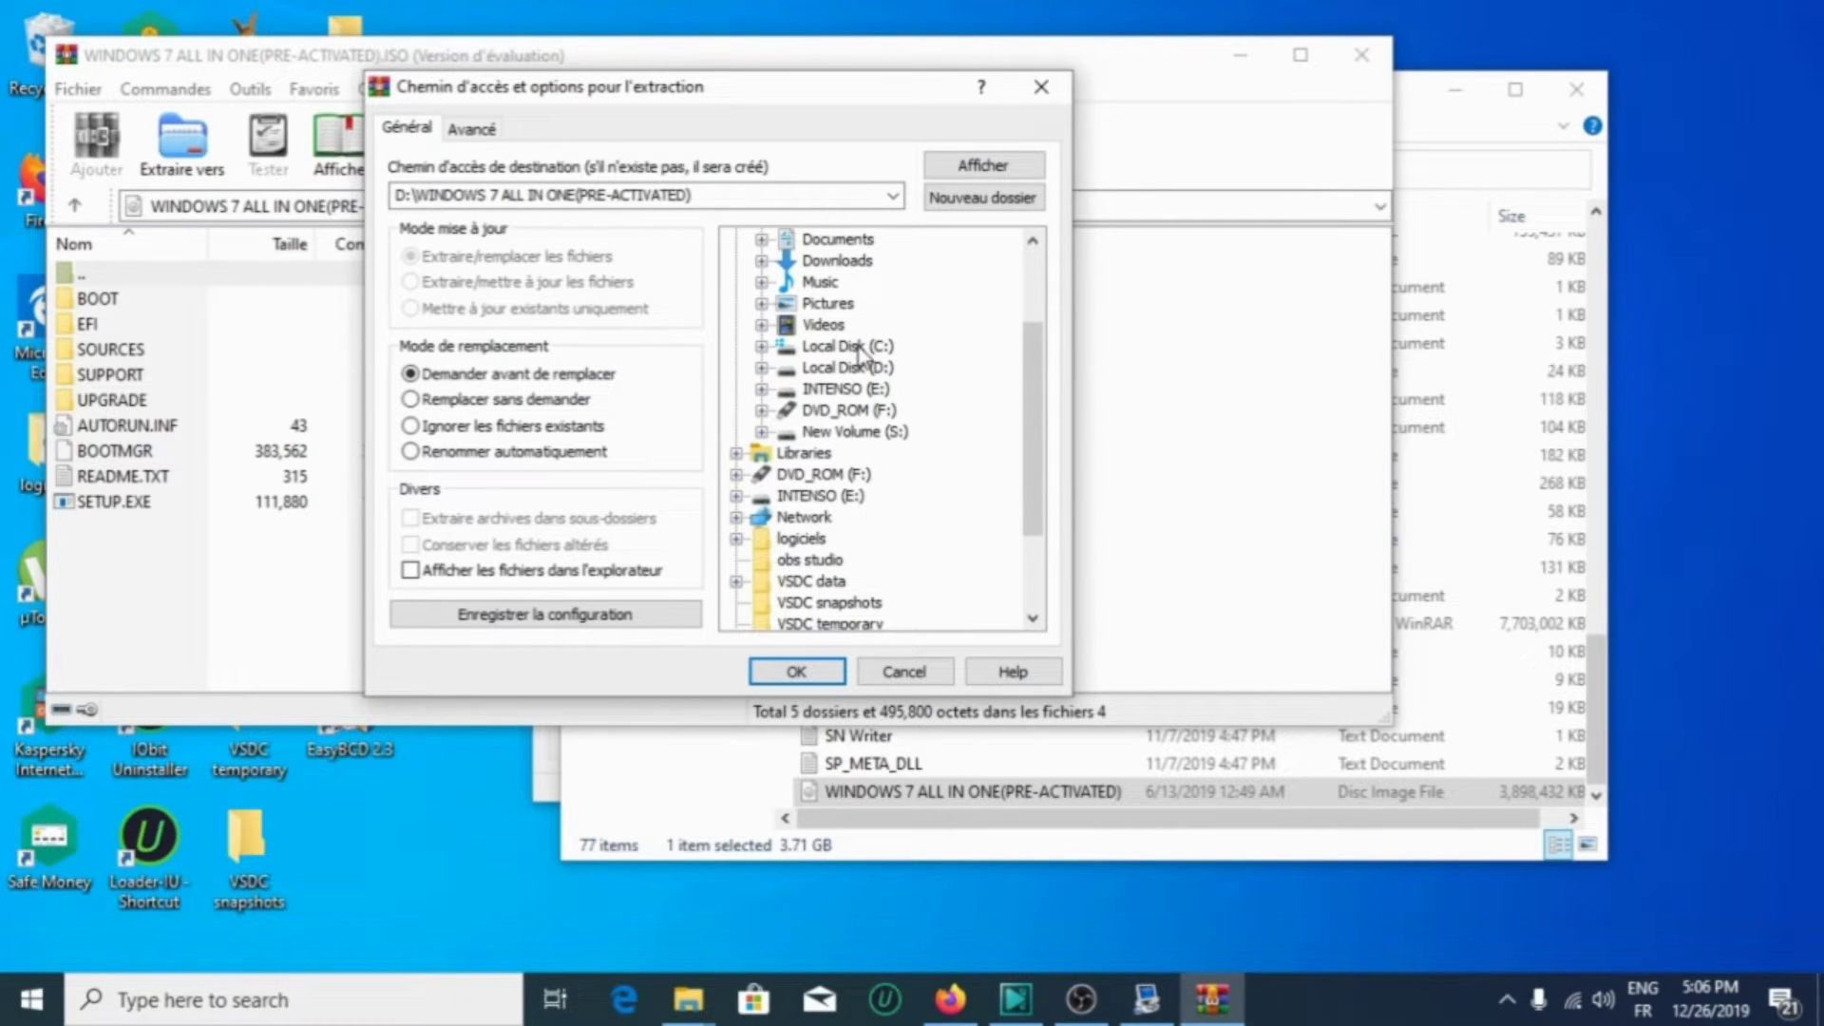
{"action": "left_click", "coordinate": [836, 435]}
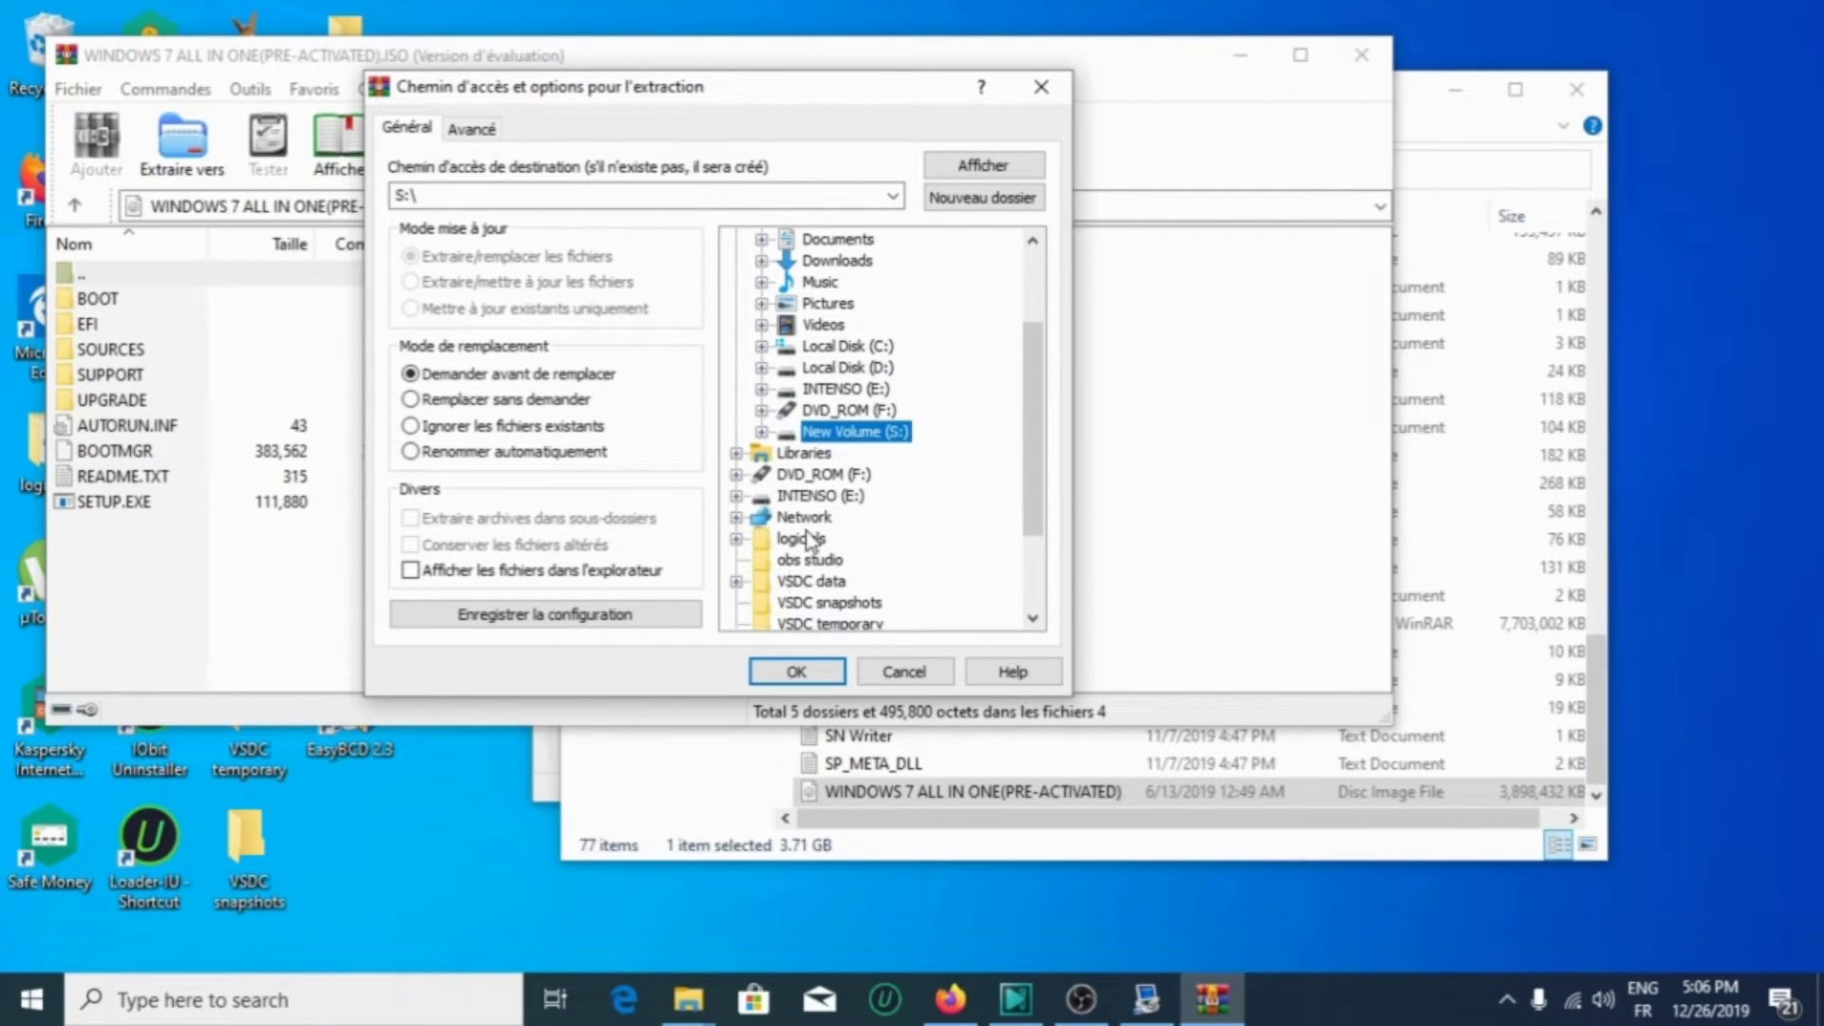
{"action": "left_click", "coordinate": [781, 671]}
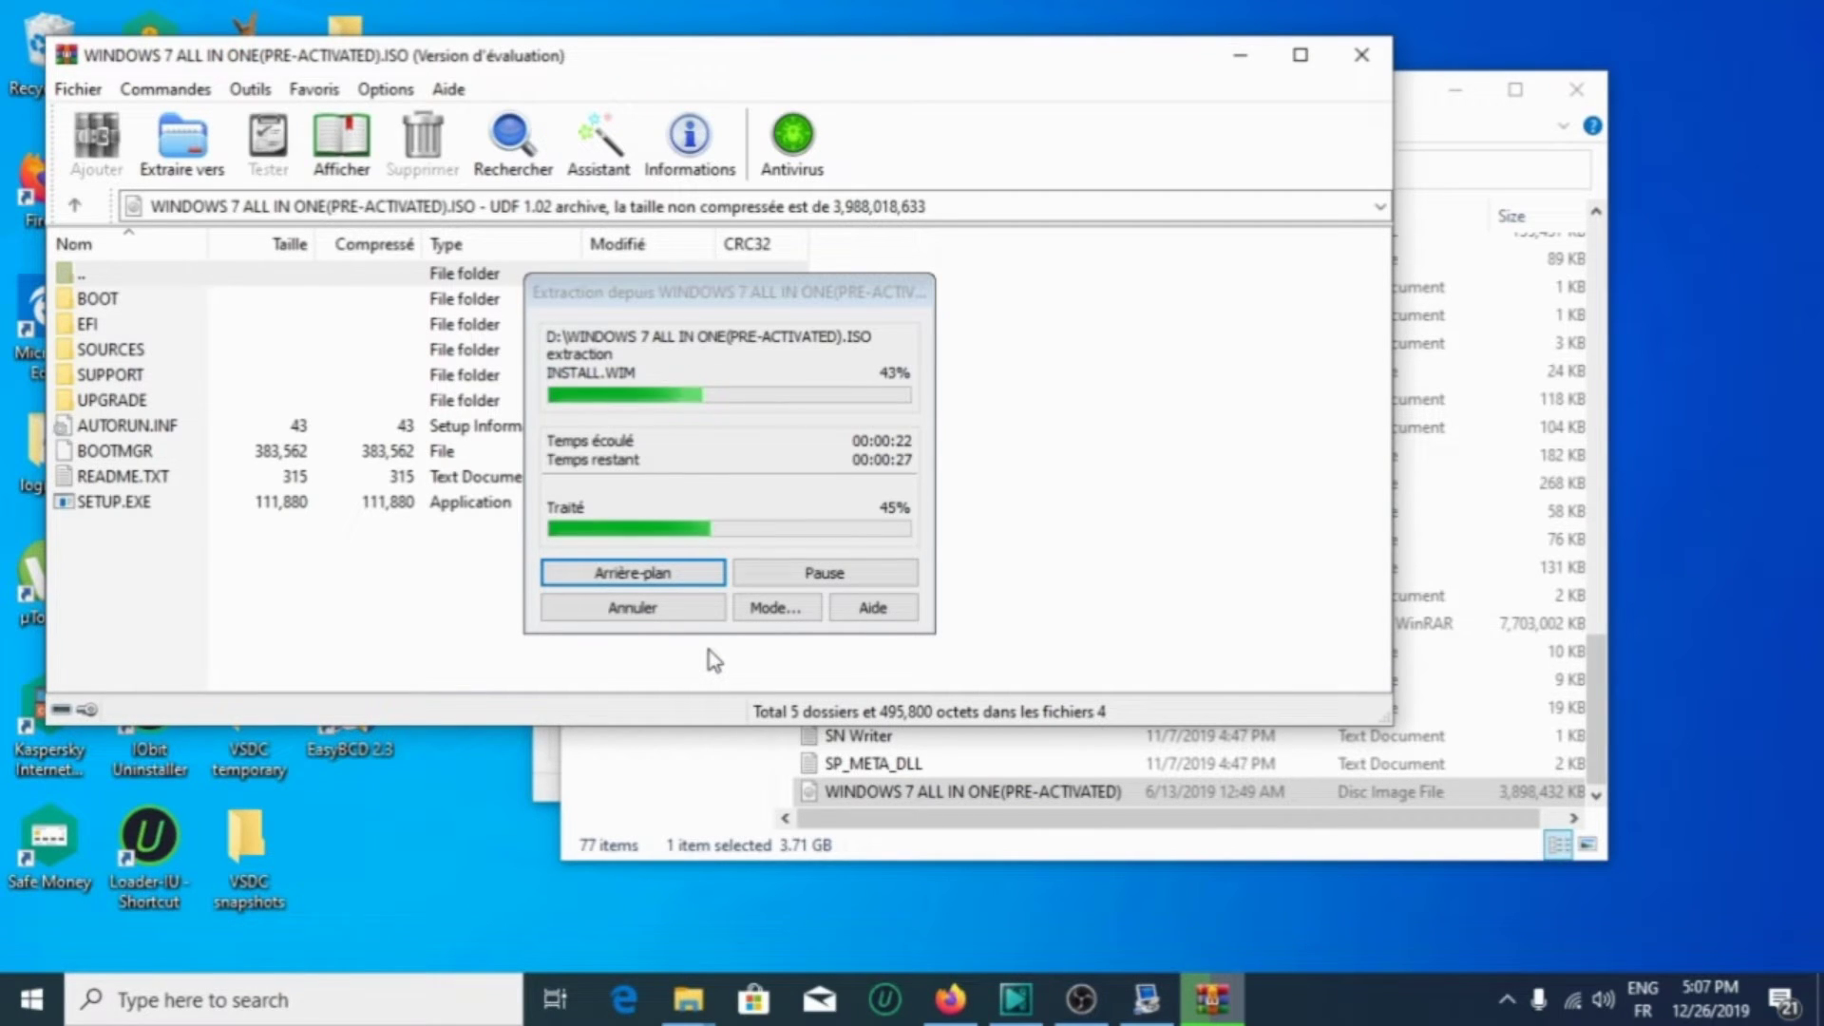
Minimize WinRAR and File Explorer, then restore WinRAR to watch the extraction progress.
{"action": "left_click", "coordinate": [1240, 55]}
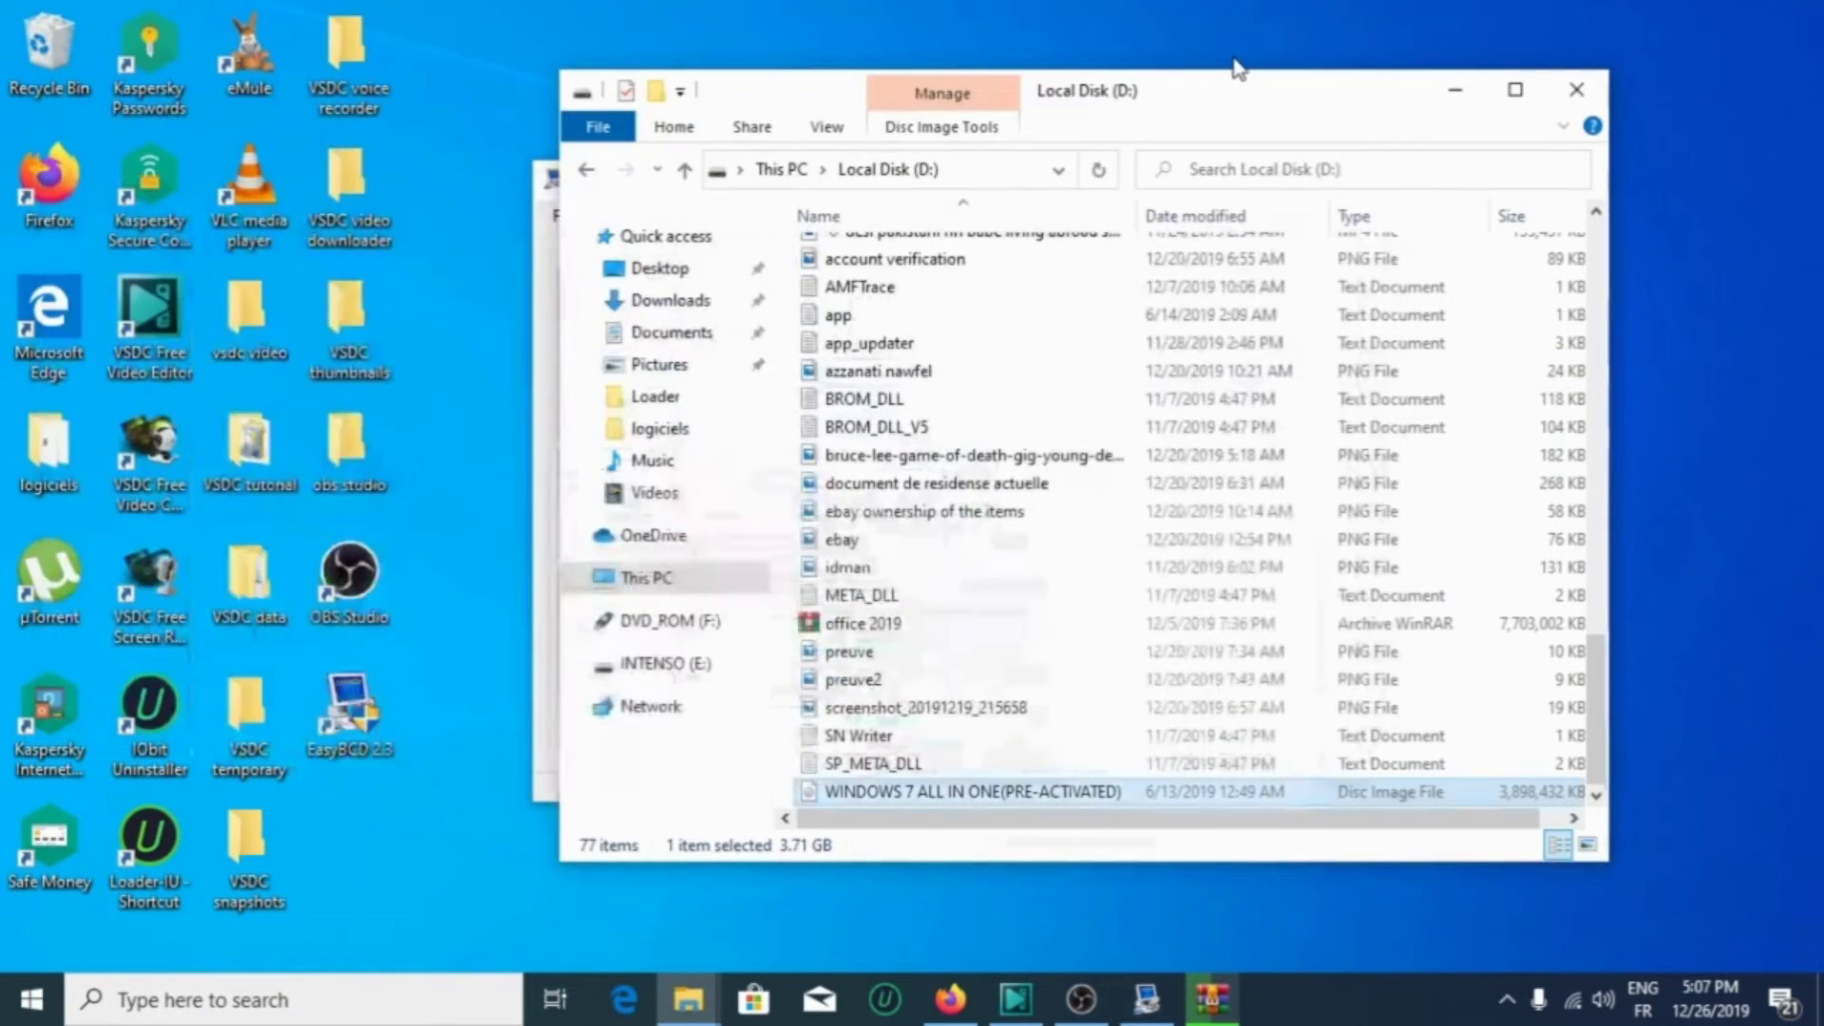
{"action": "left_click", "coordinate": [1461, 92]}
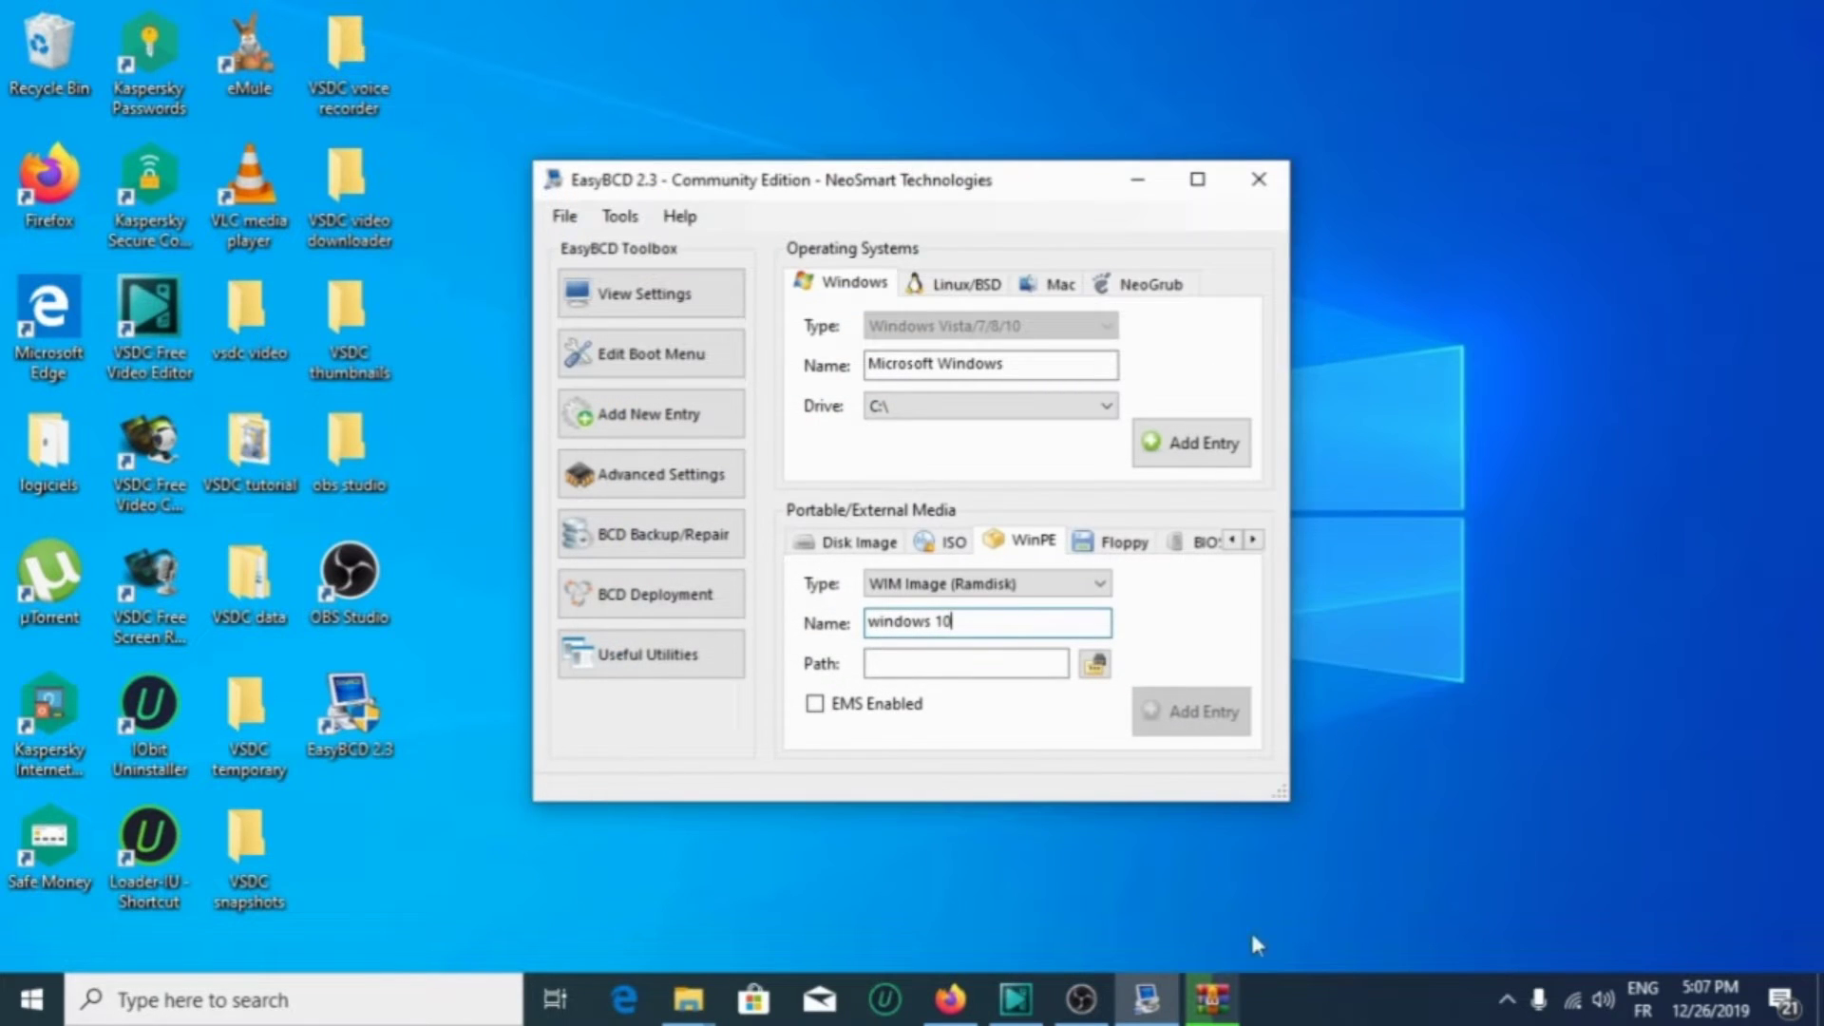
{"action": "left_click", "coordinate": [1147, 999]}
{"action": "left_click", "coordinate": [1147, 999]}
{"action": "left_click", "coordinate": [1212, 998]}
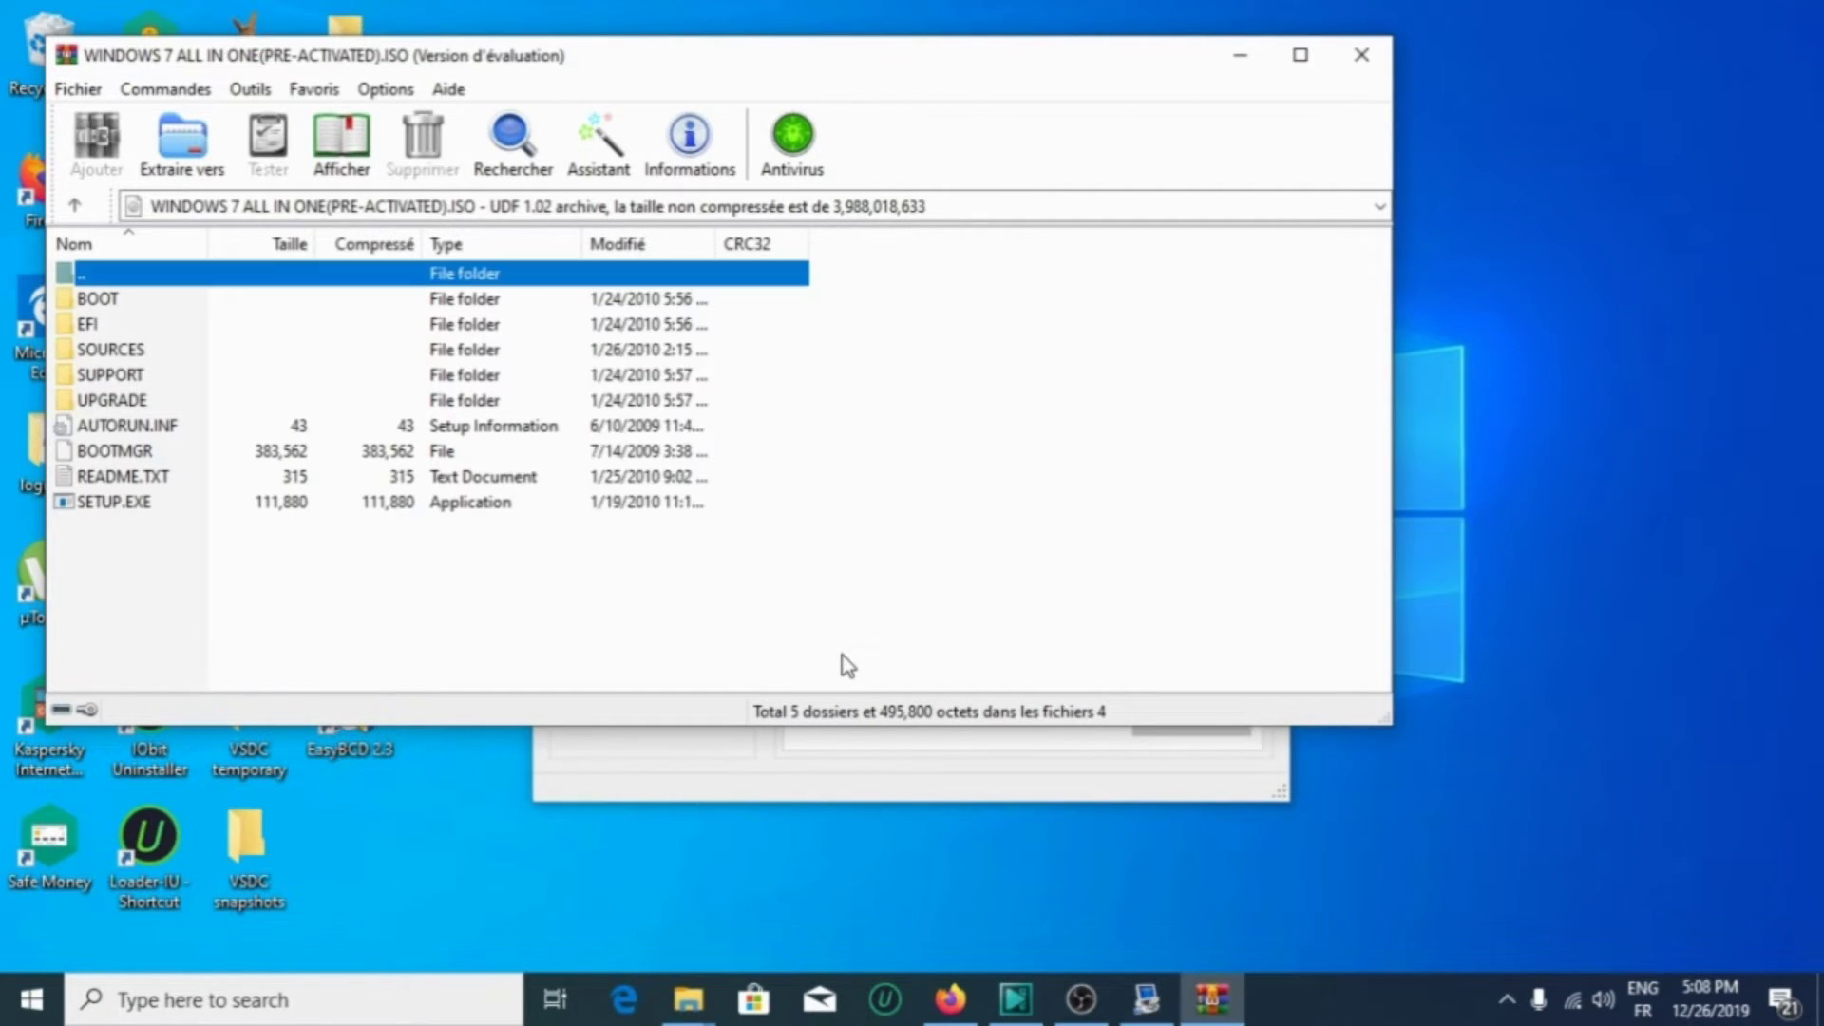
Close WinRAR and browse to S:\SOURCES\BOOT.WIM as the windows 10 entry's path.
{"action": "left_click", "coordinate": [1361, 54]}
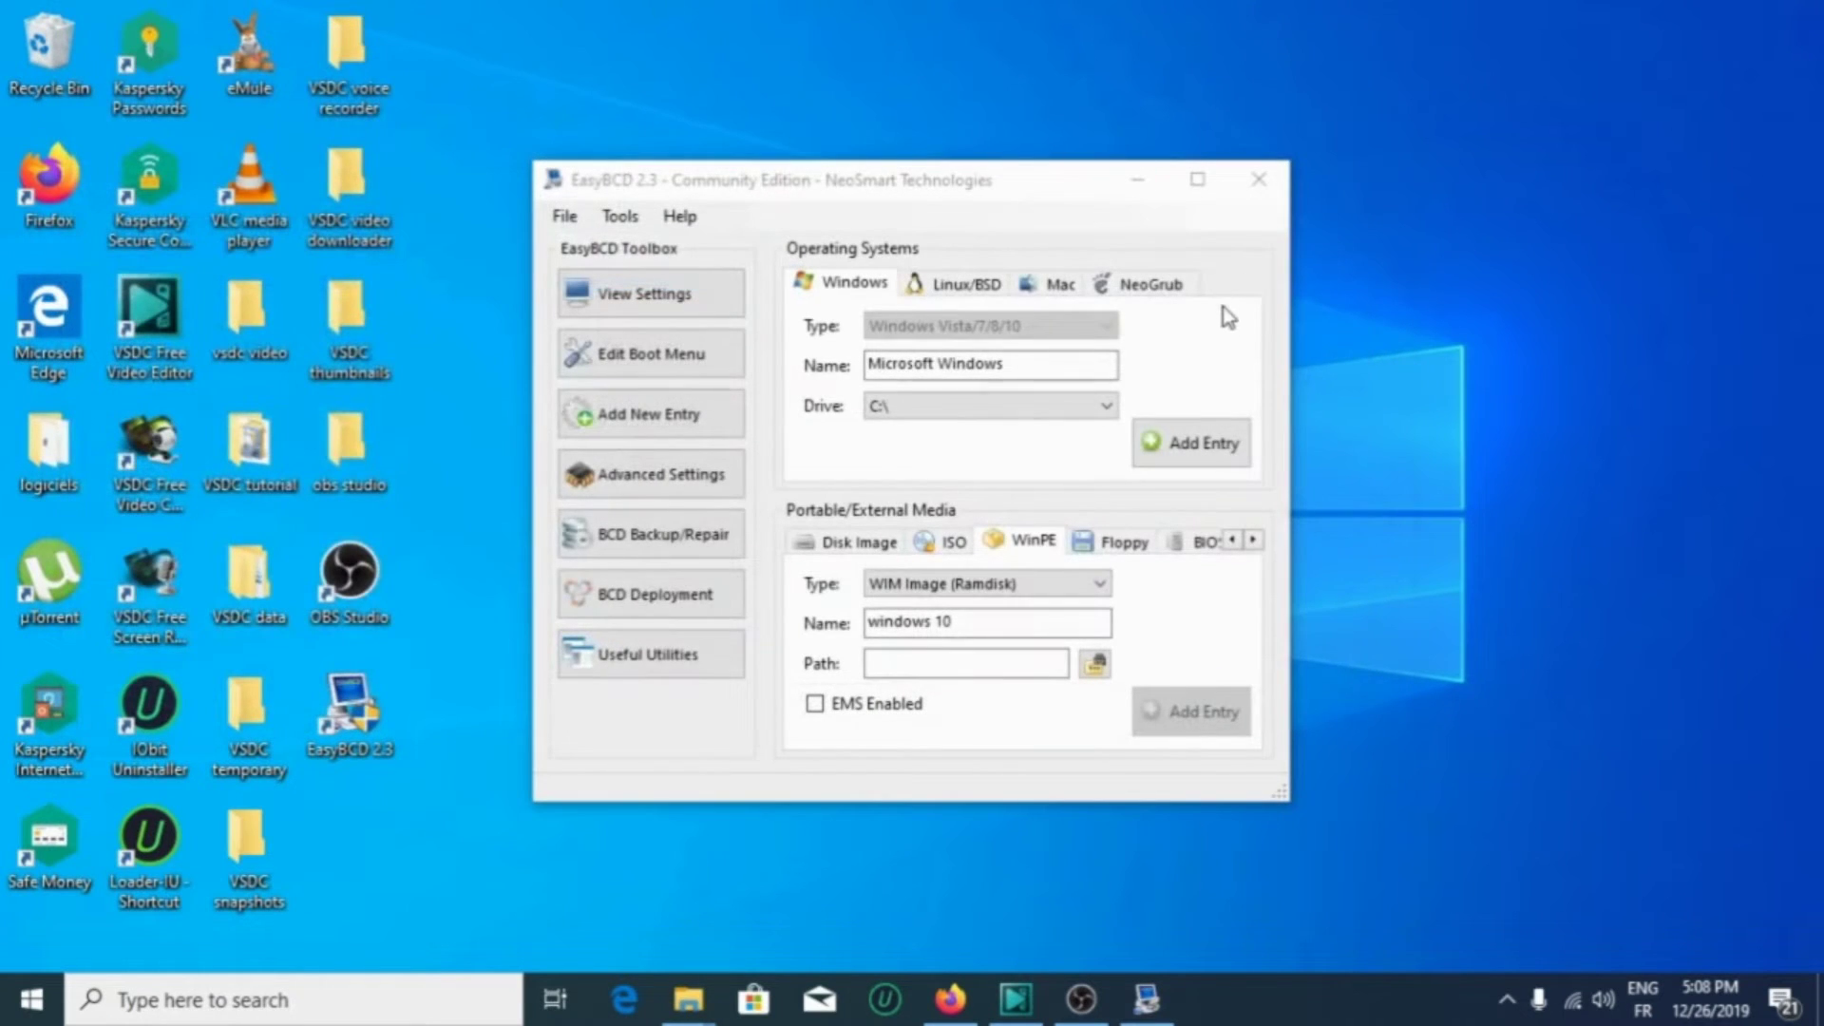
{"action": "left_click", "coordinate": [1092, 667]}
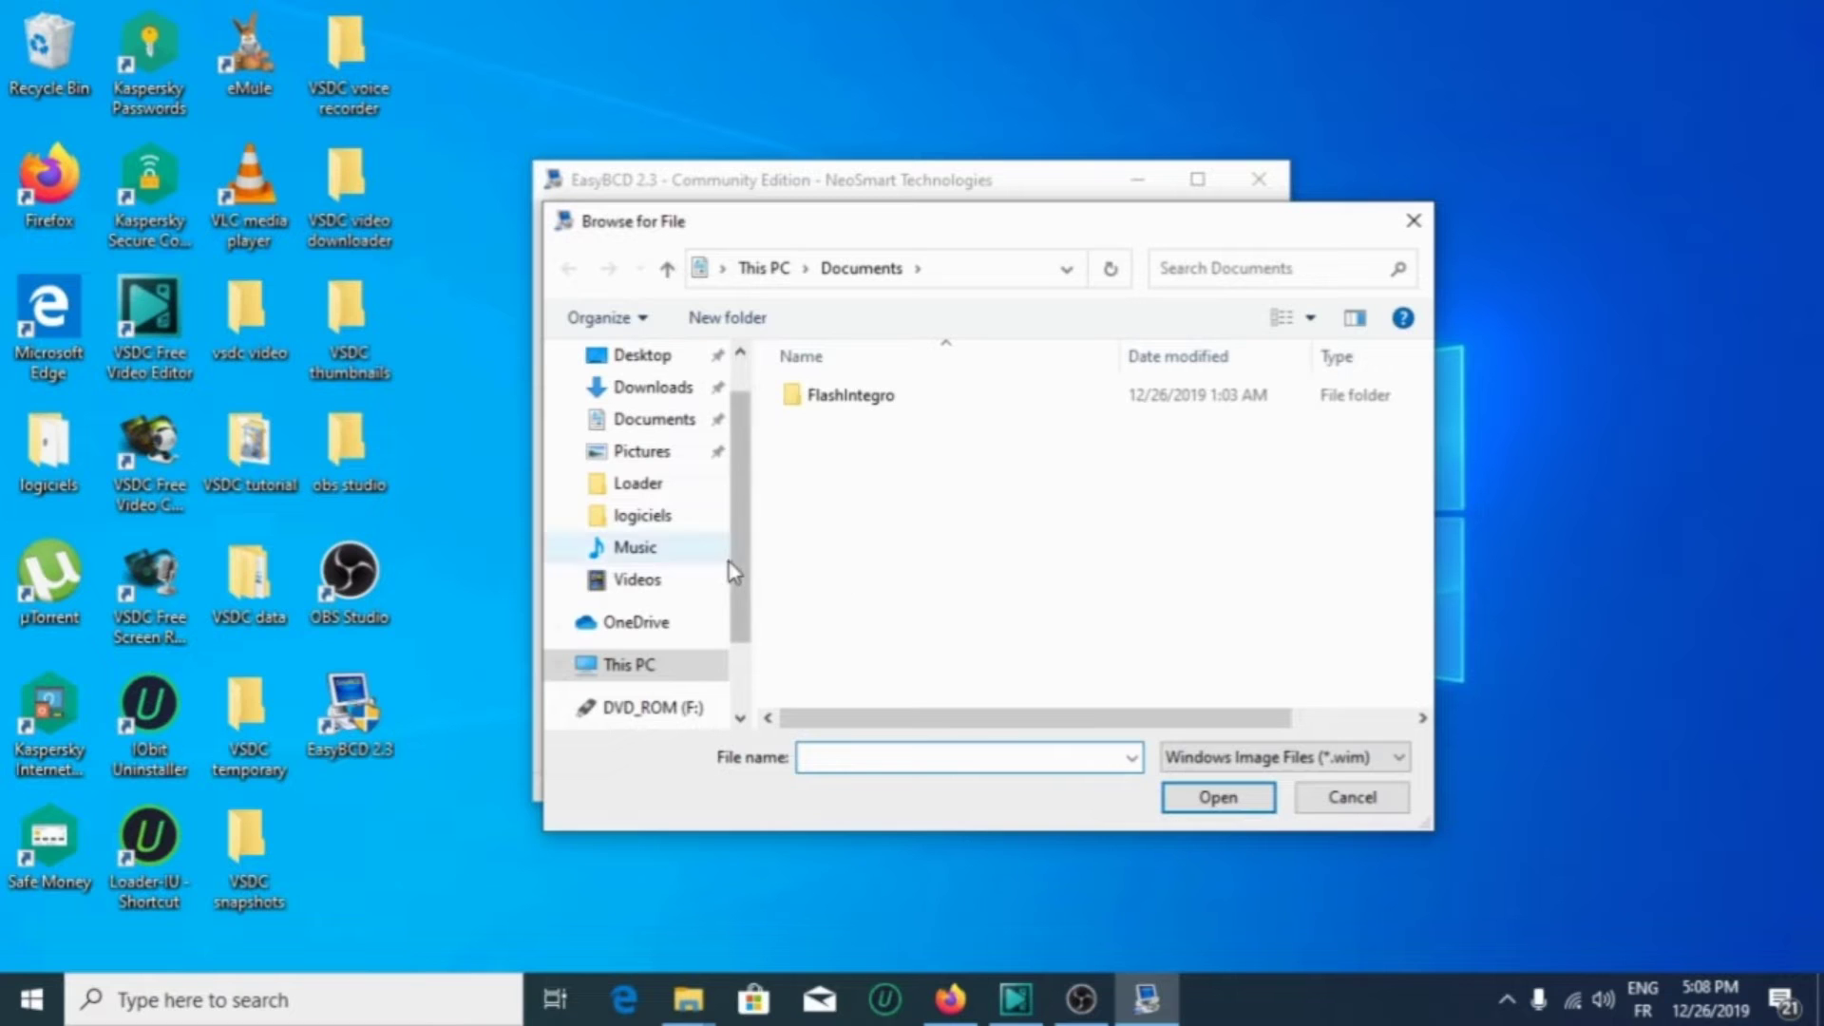
{"action": "left_click", "coordinate": [648, 359]}
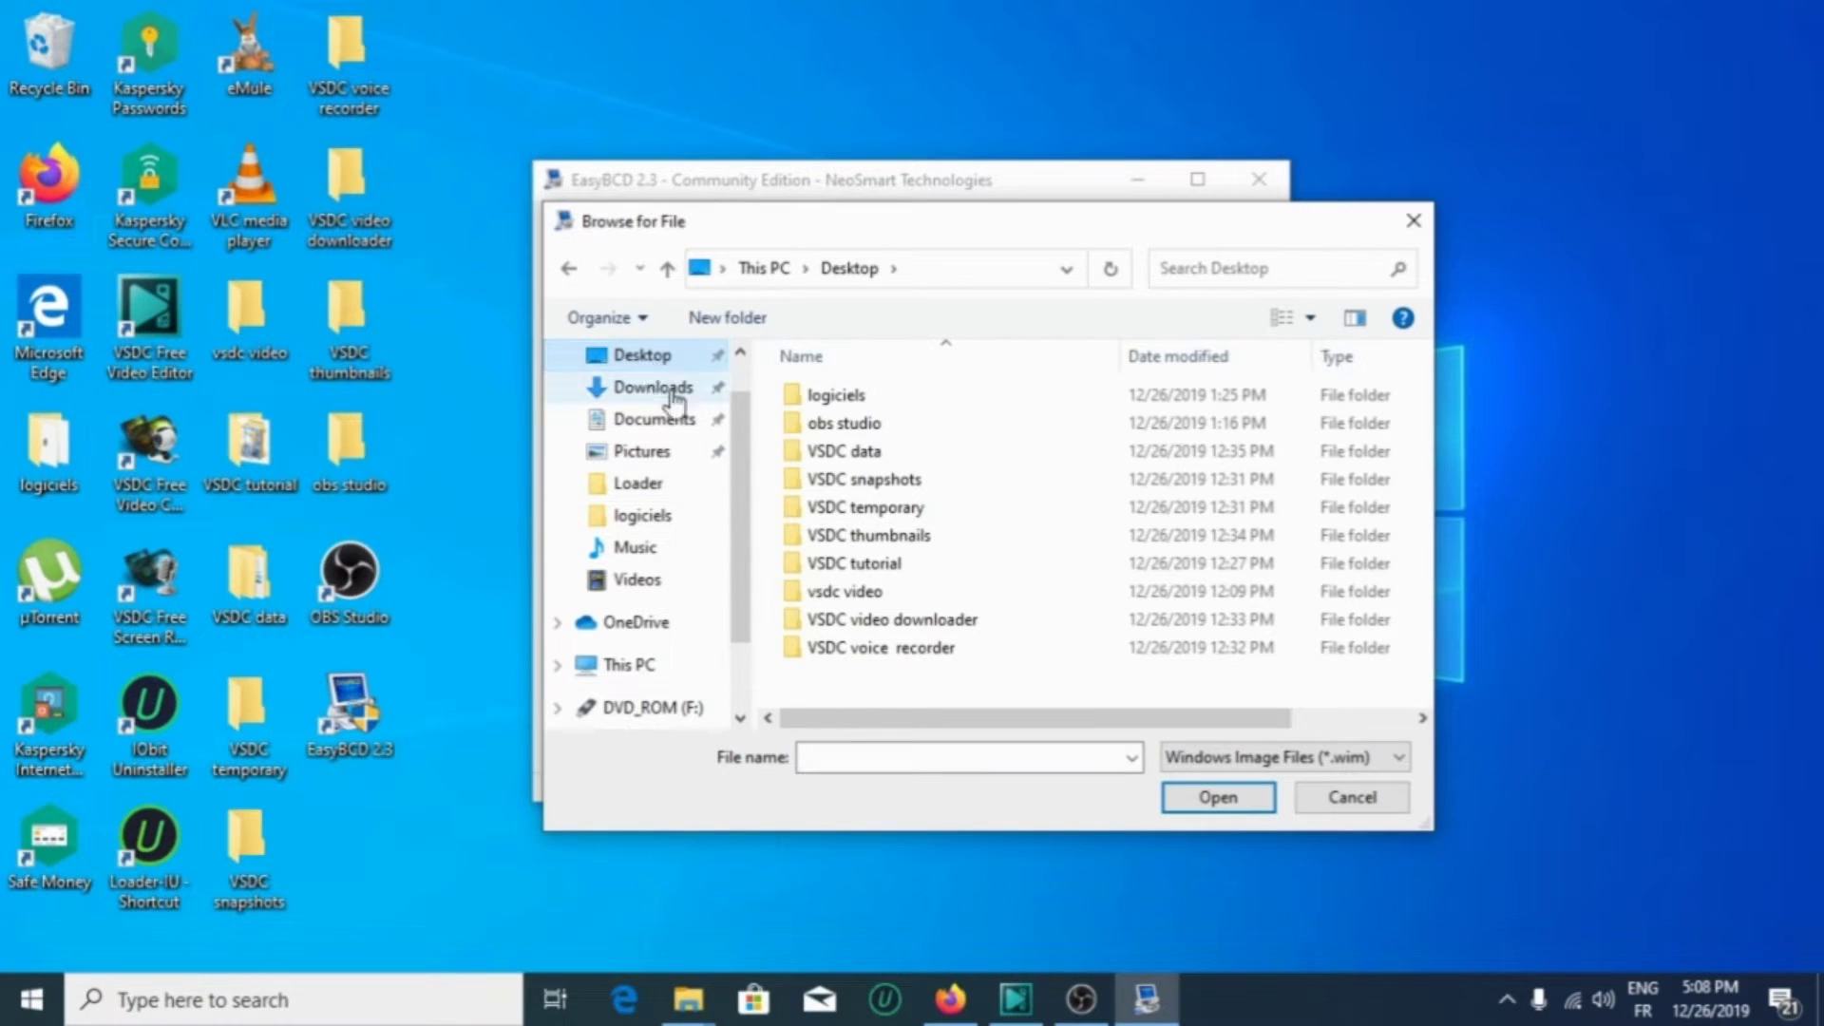
{"action": "left_click", "coordinate": [629, 665]}
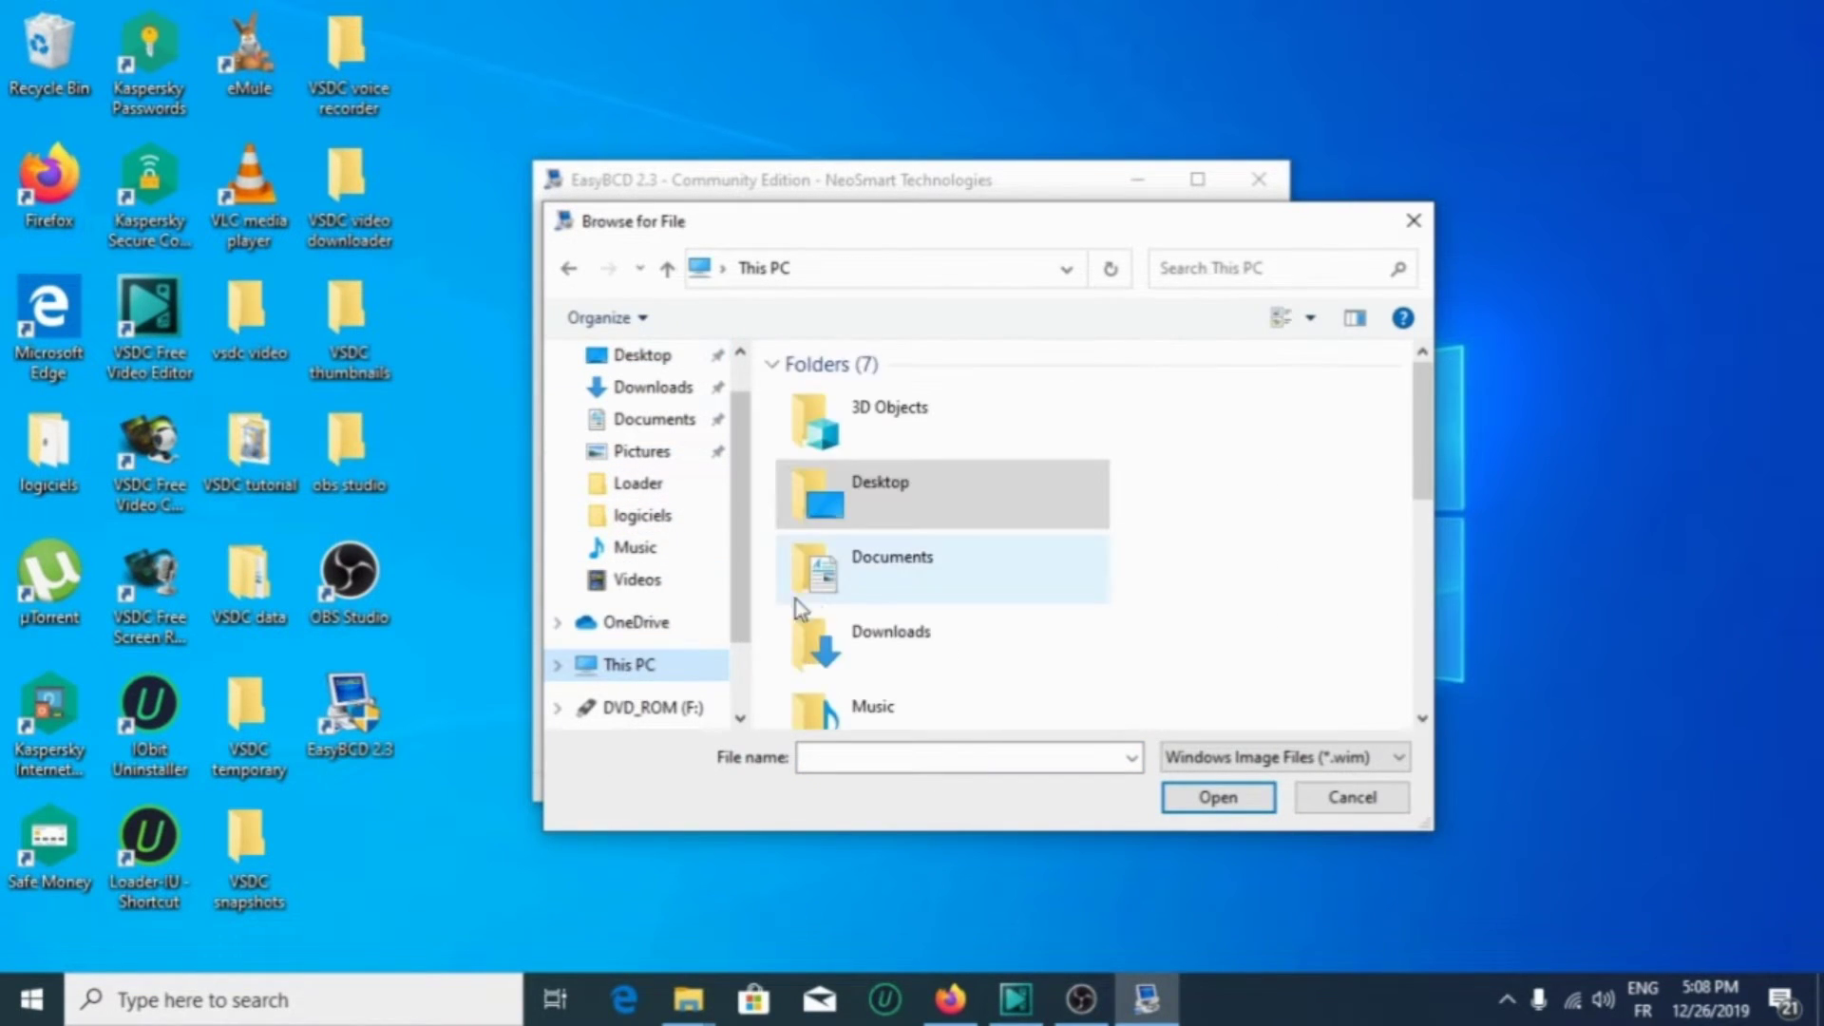
{"action": "scroll", "coordinate": [855, 608], "scroll_direction": "down", "scroll_amount": 5}
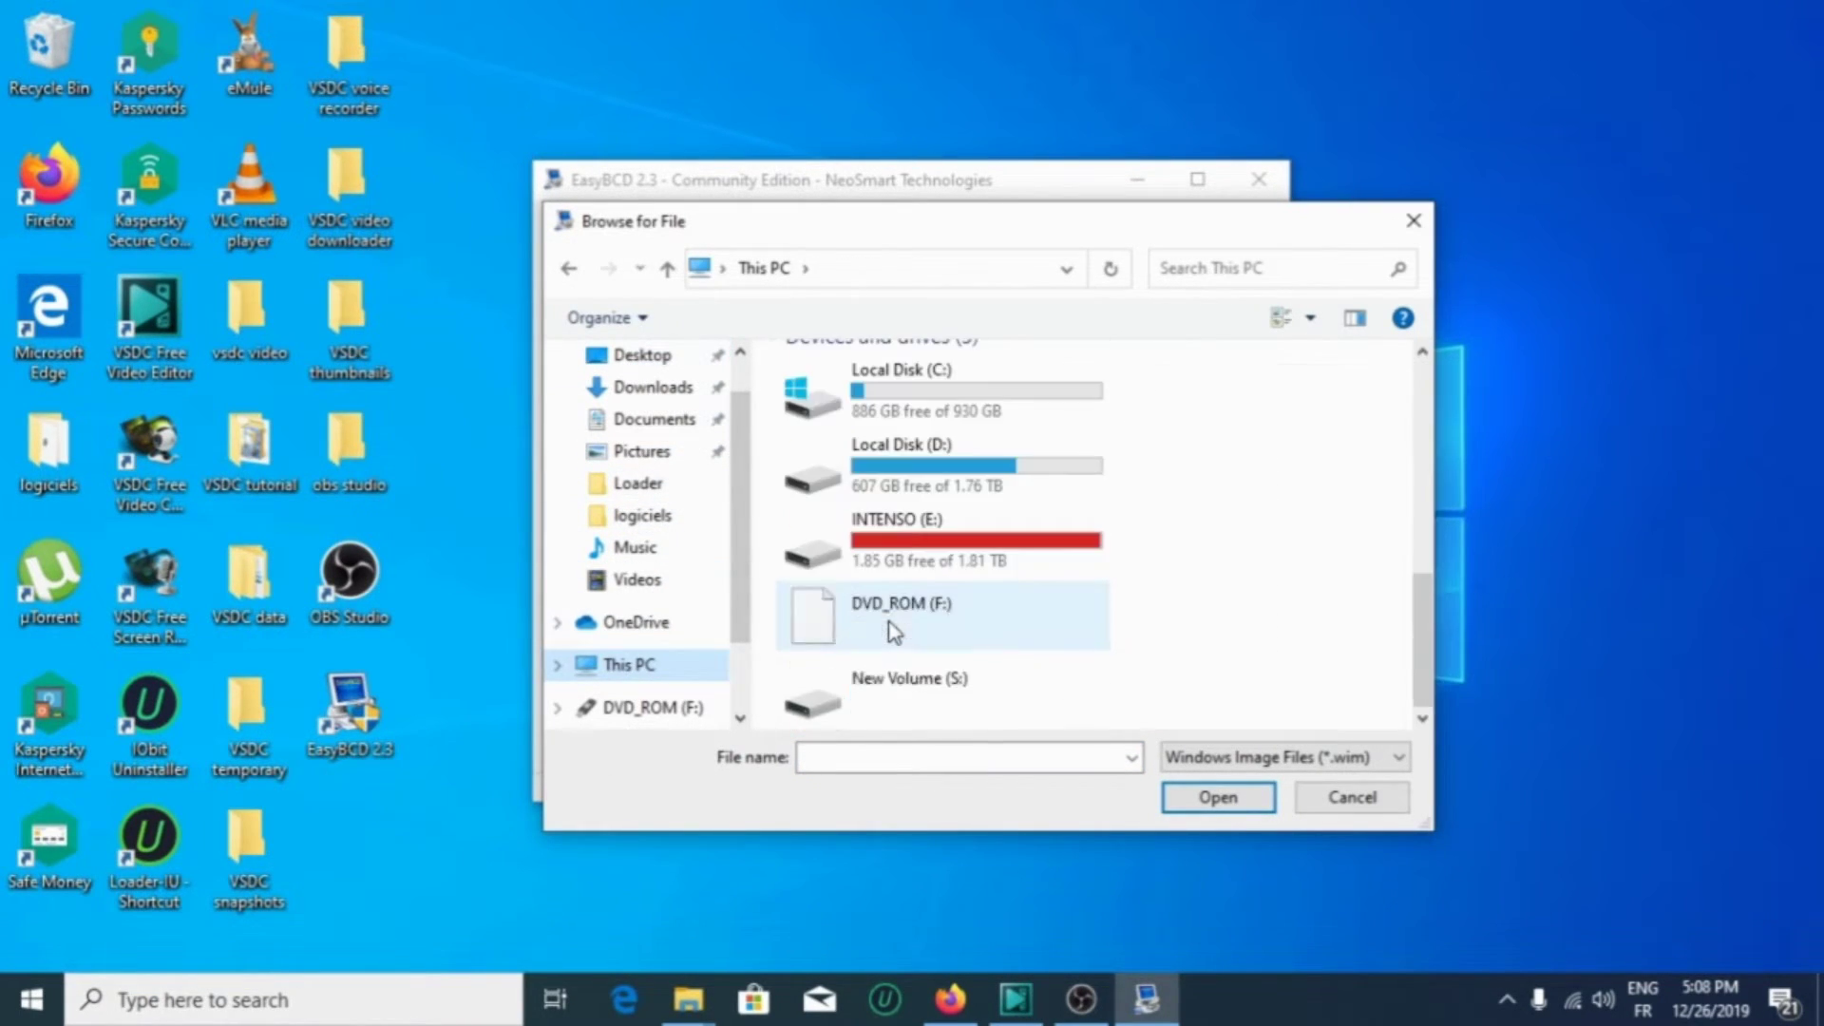
{"action": "double_click", "coordinate": [897, 686]}
{"action": "double_click", "coordinate": [846, 452]}
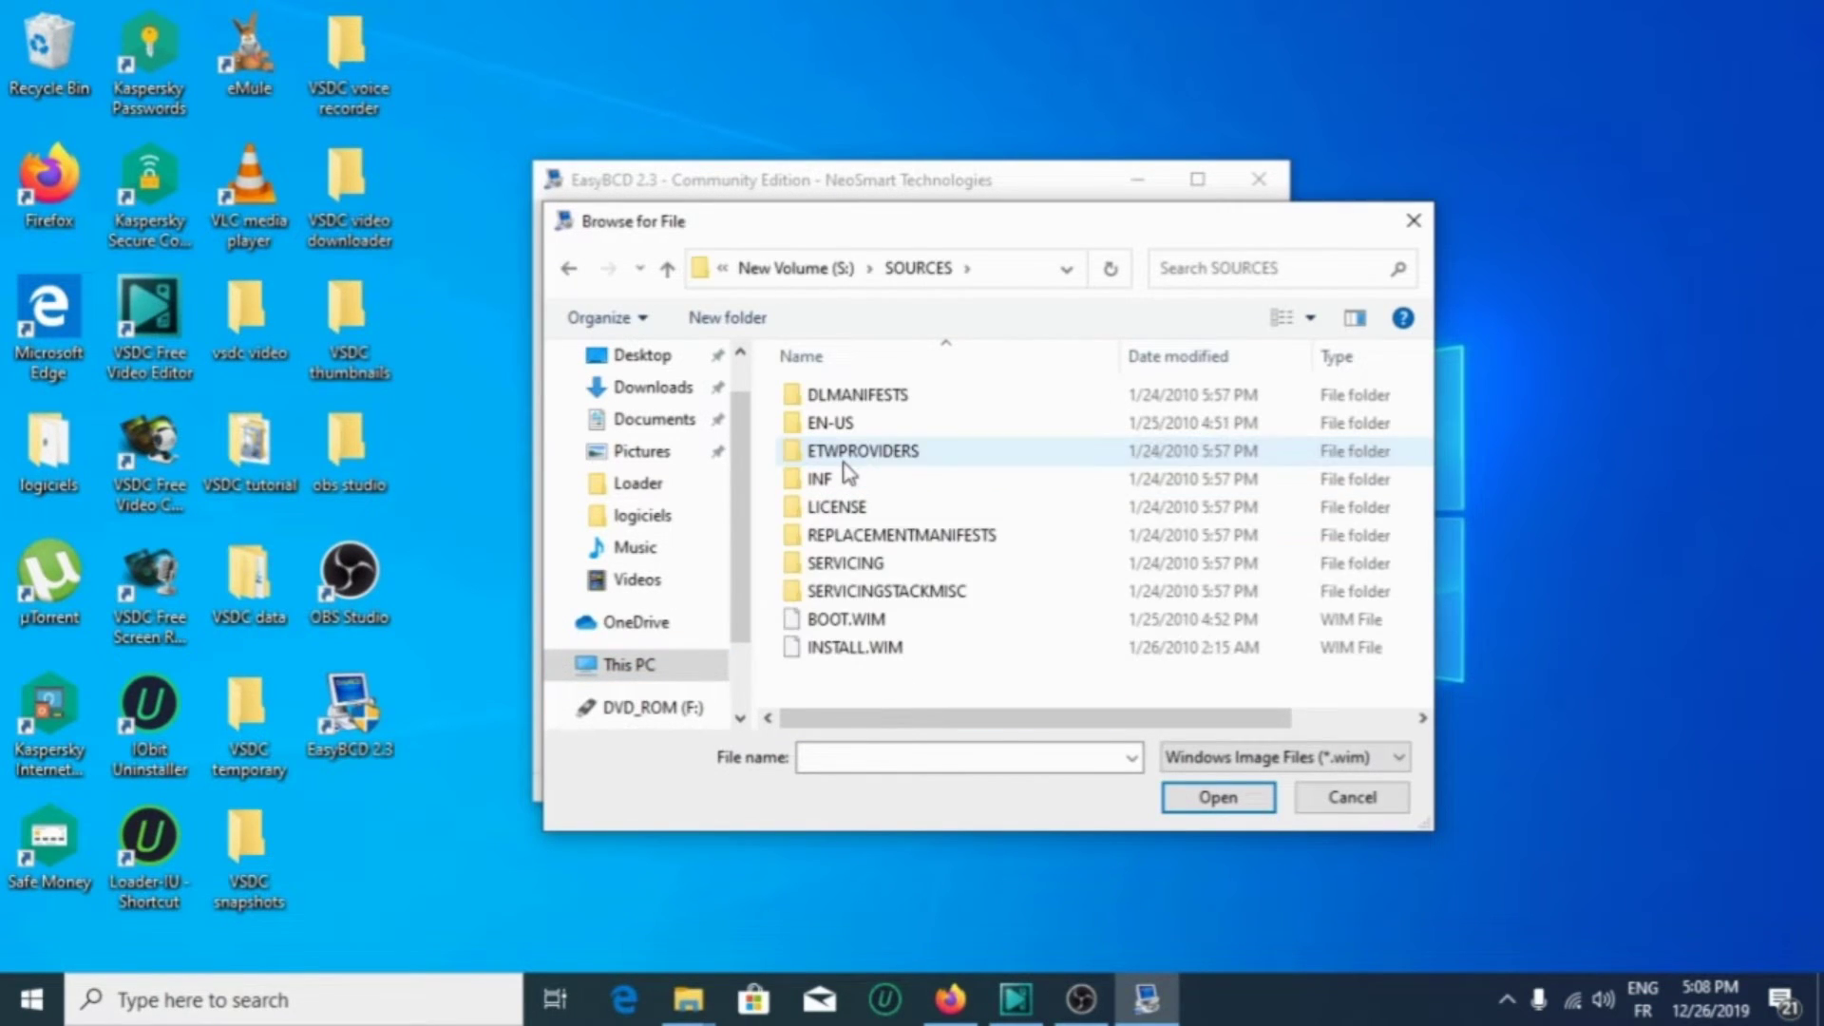
{"action": "left_click", "coordinate": [876, 619]}
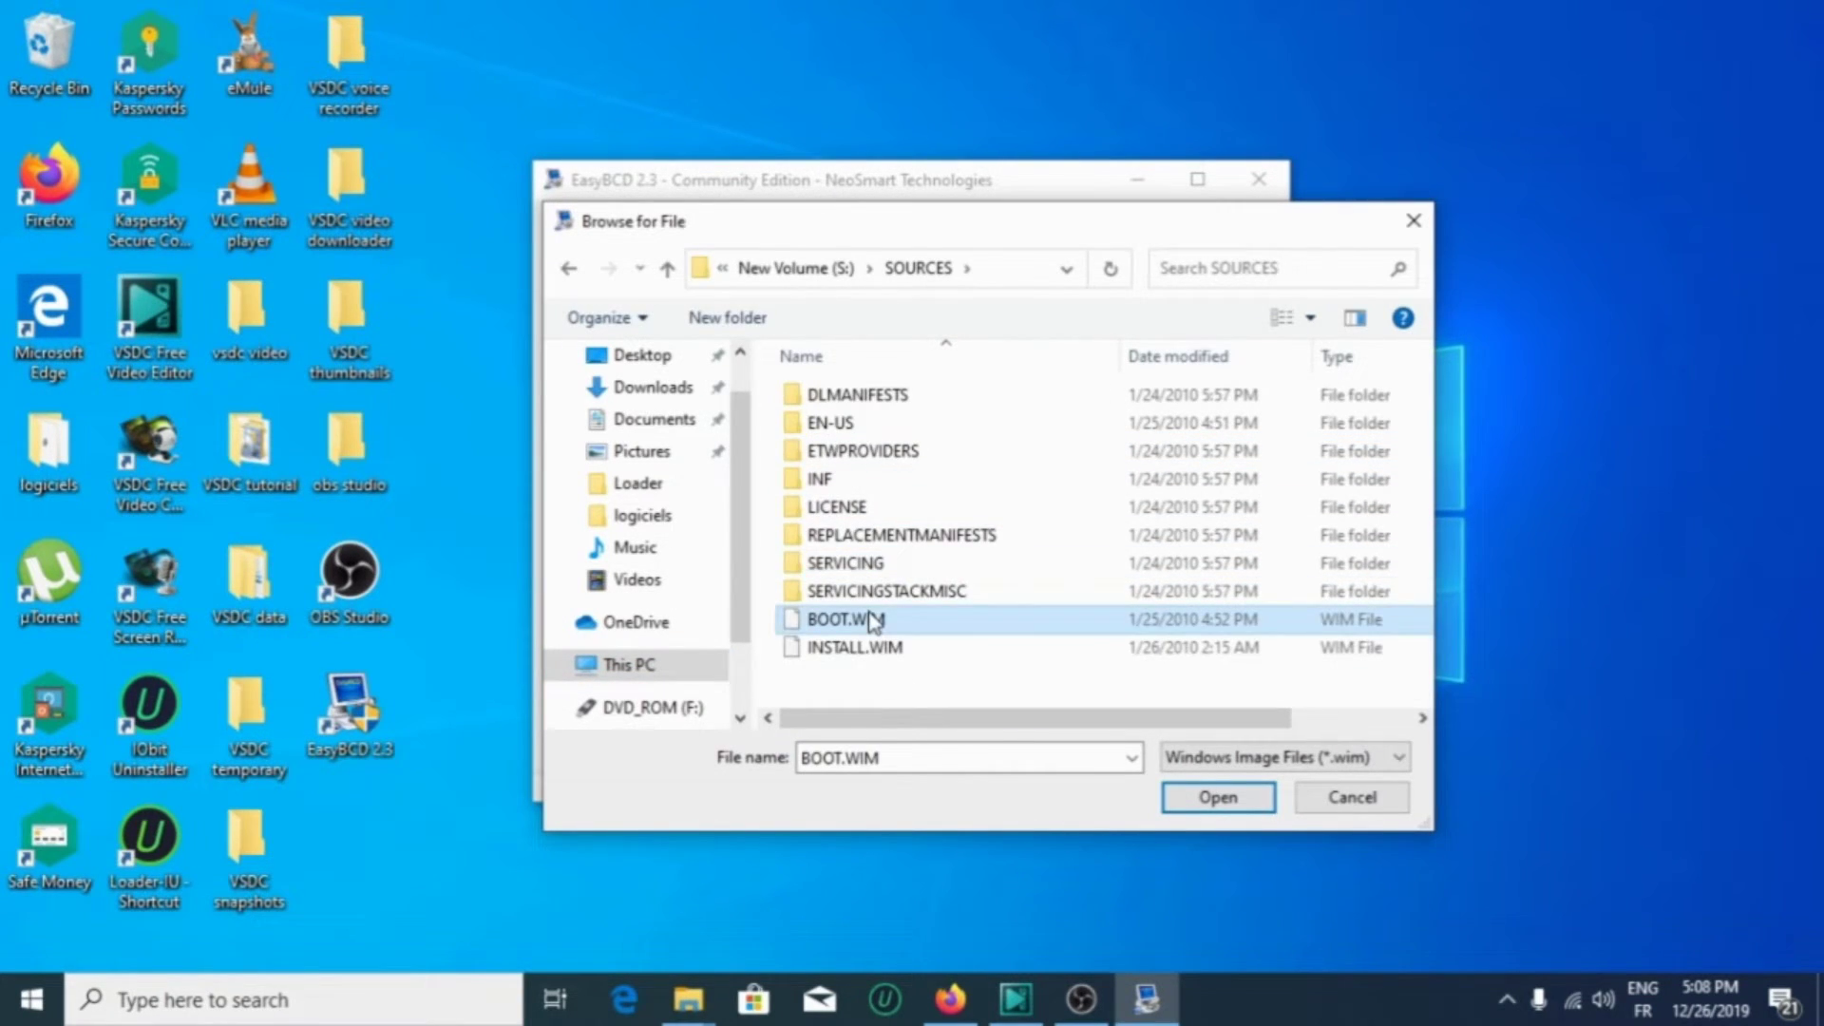
{"action": "left_click", "coordinate": [1183, 800]}
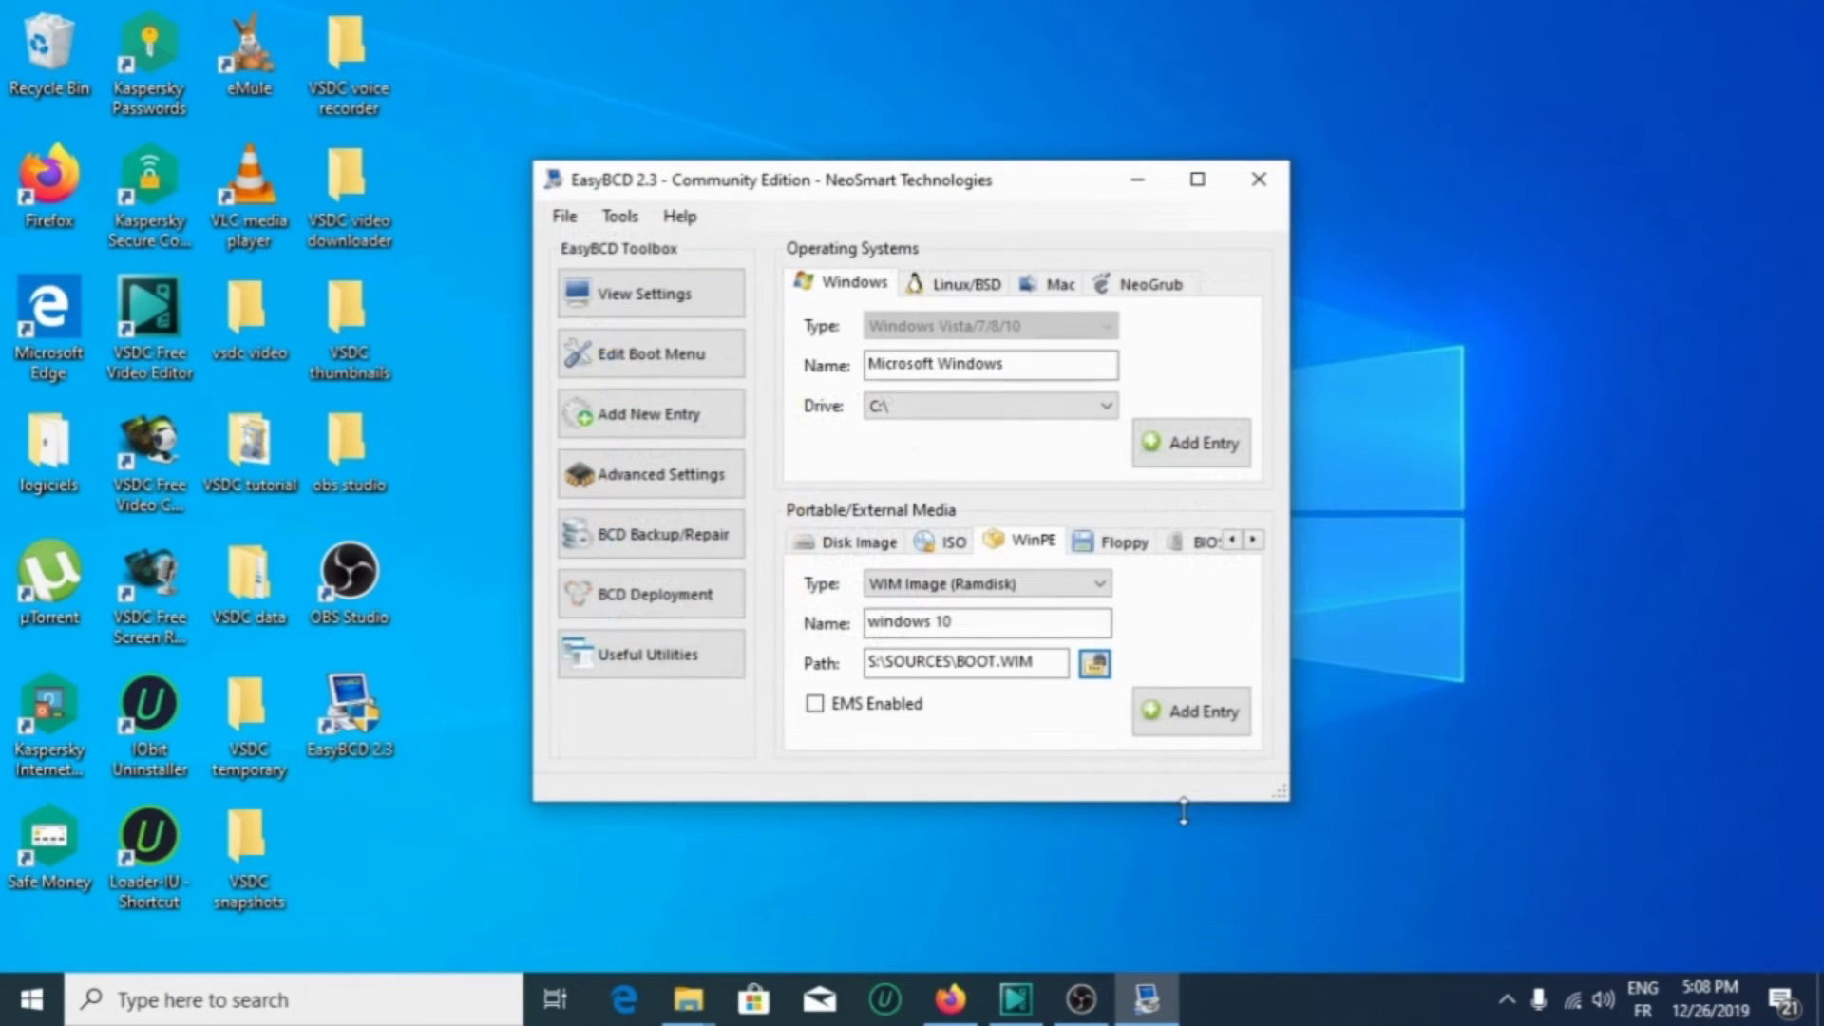
Add the windows 10 WinPE entry and select it in the Edit Boot Menu list.
{"action": "left_click", "coordinate": [1180, 722]}
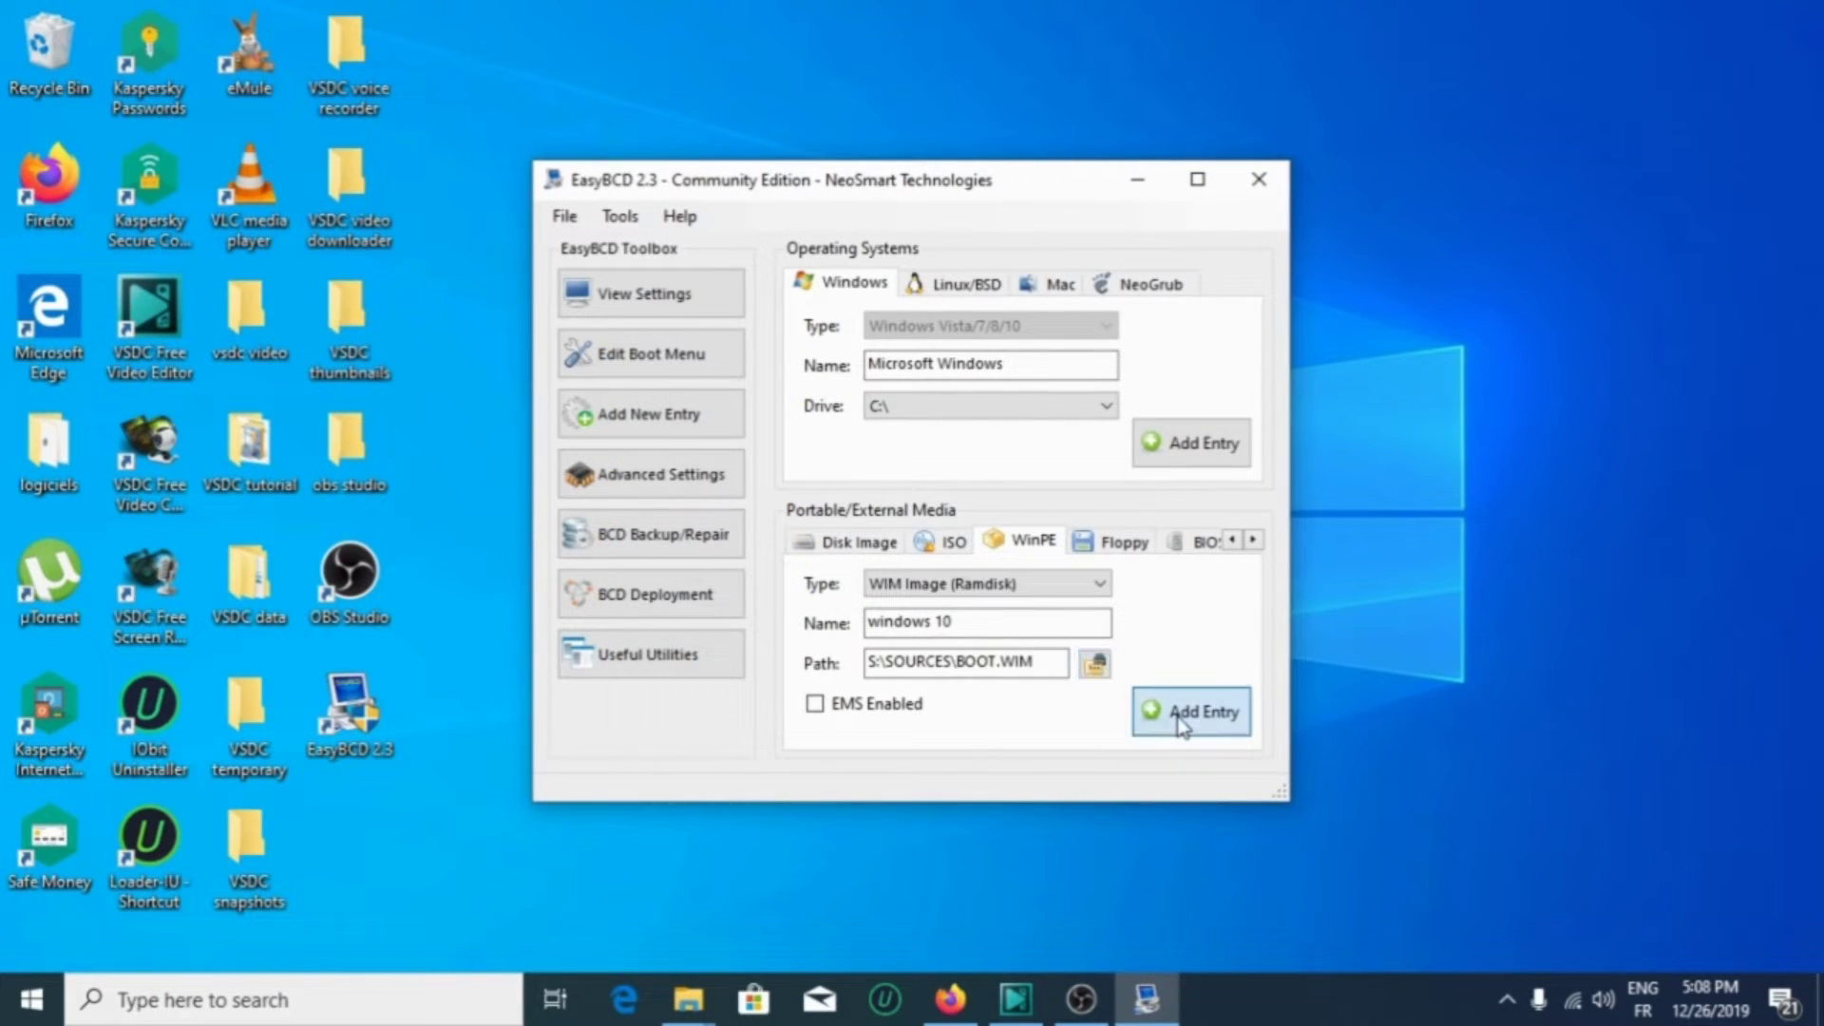
{"action": "left_click", "coordinate": [664, 363]}
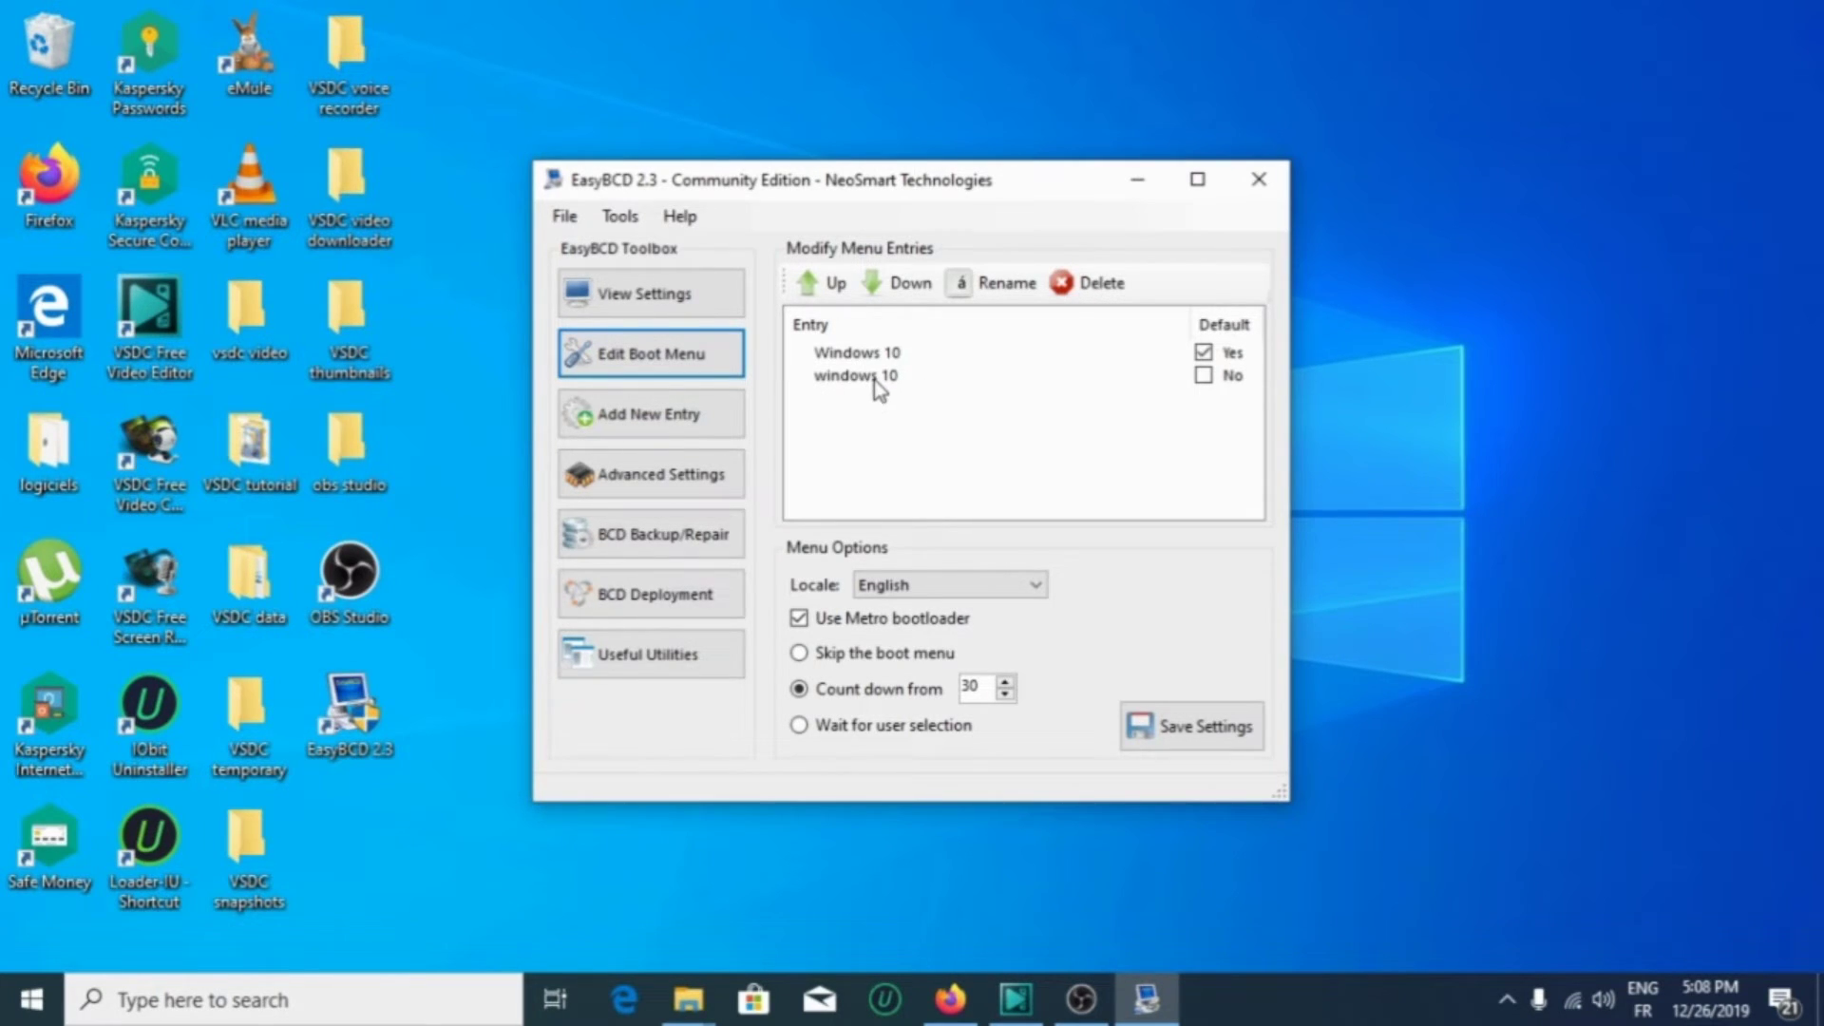
{"action": "left_click", "coordinate": [875, 380]}
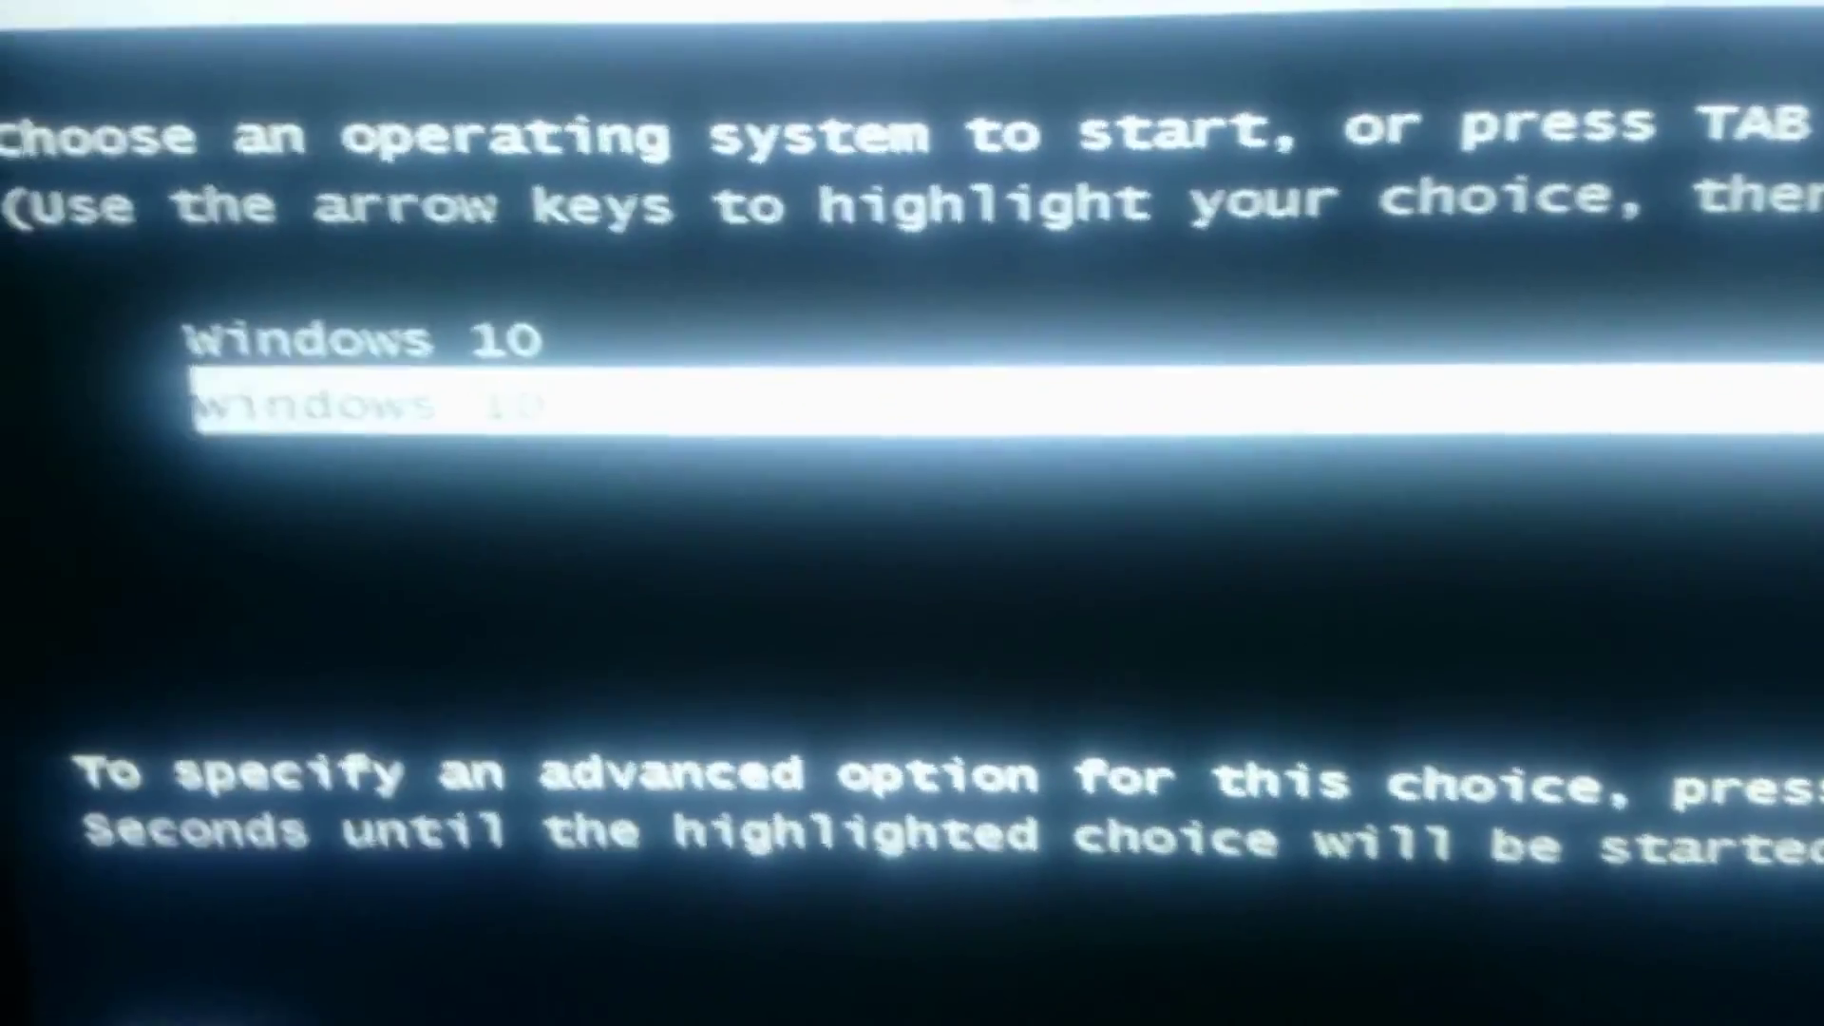
Toggle between the two boot entries, ending with the second 'windows 10' highlighted.
{"action": "key", "text": "Up"}
{"action": "key", "text": "Down"}
{"action": "key", "text": "Up"}
{"action": "key", "text": "Down"}
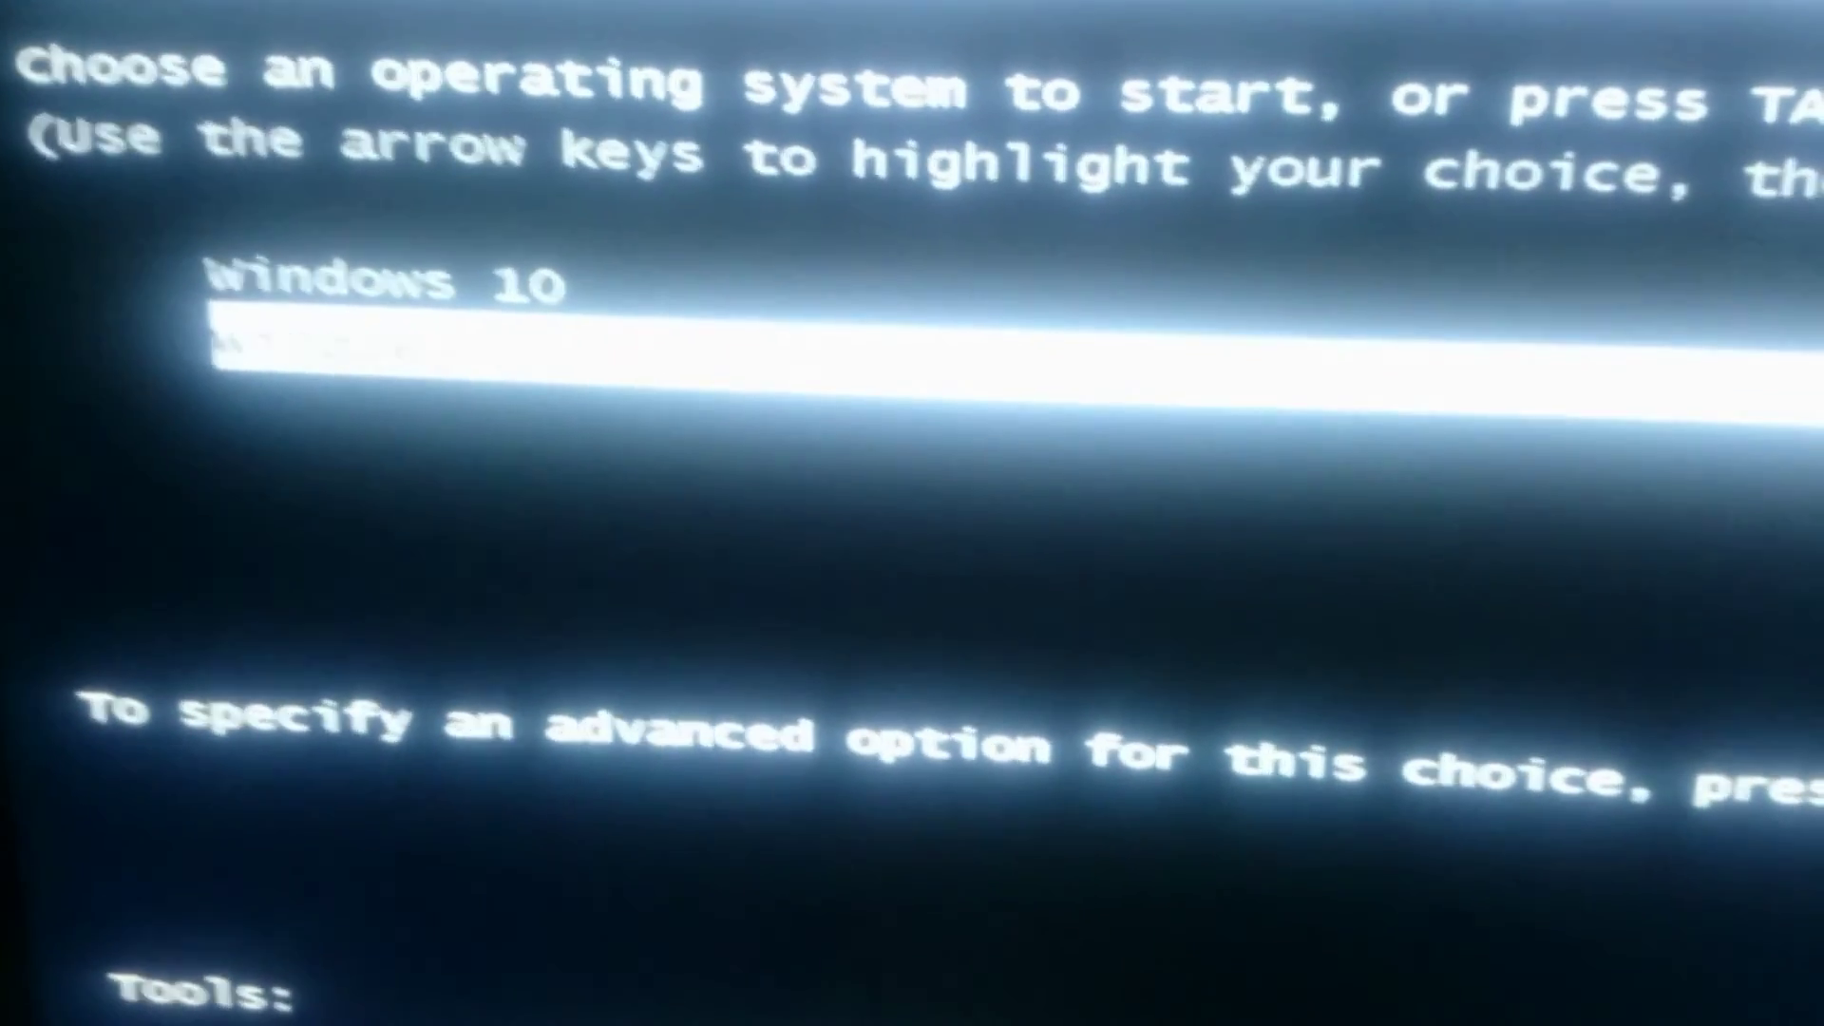
{"action": "key", "text": "Up"}
{"action": "key", "text": "Down"}
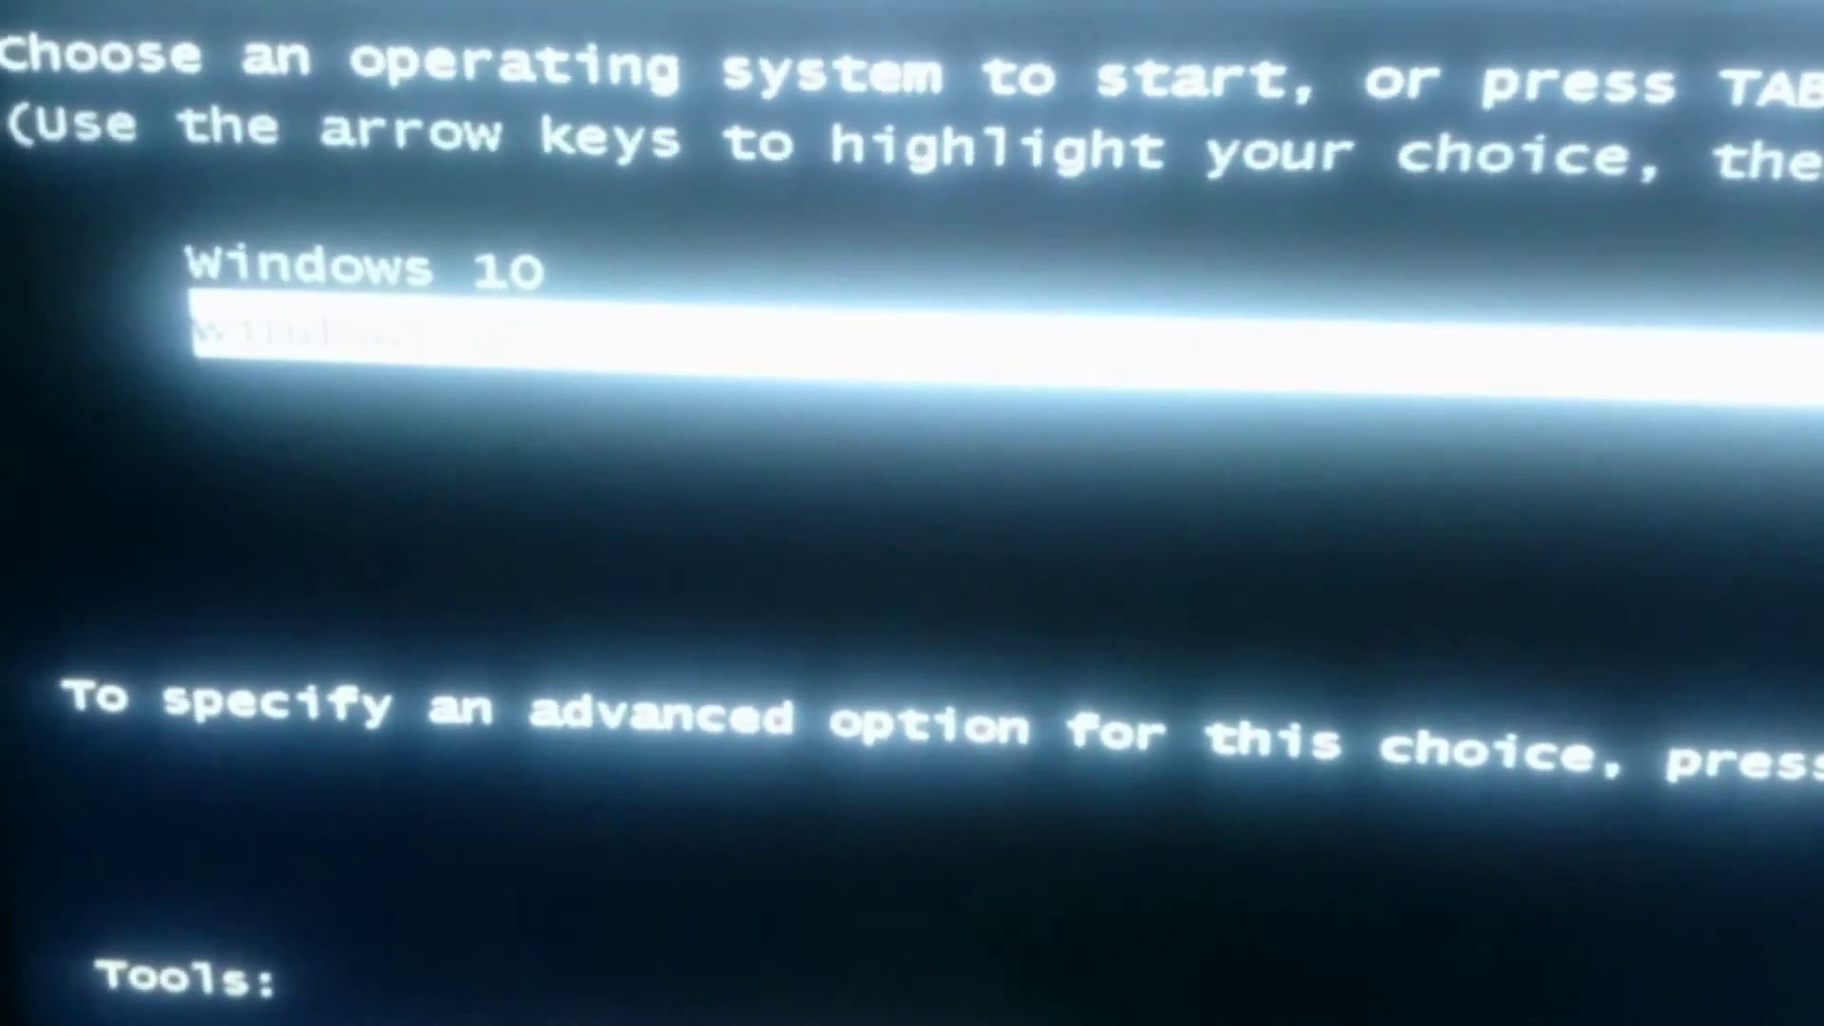
{"action": "key", "text": "Down"}
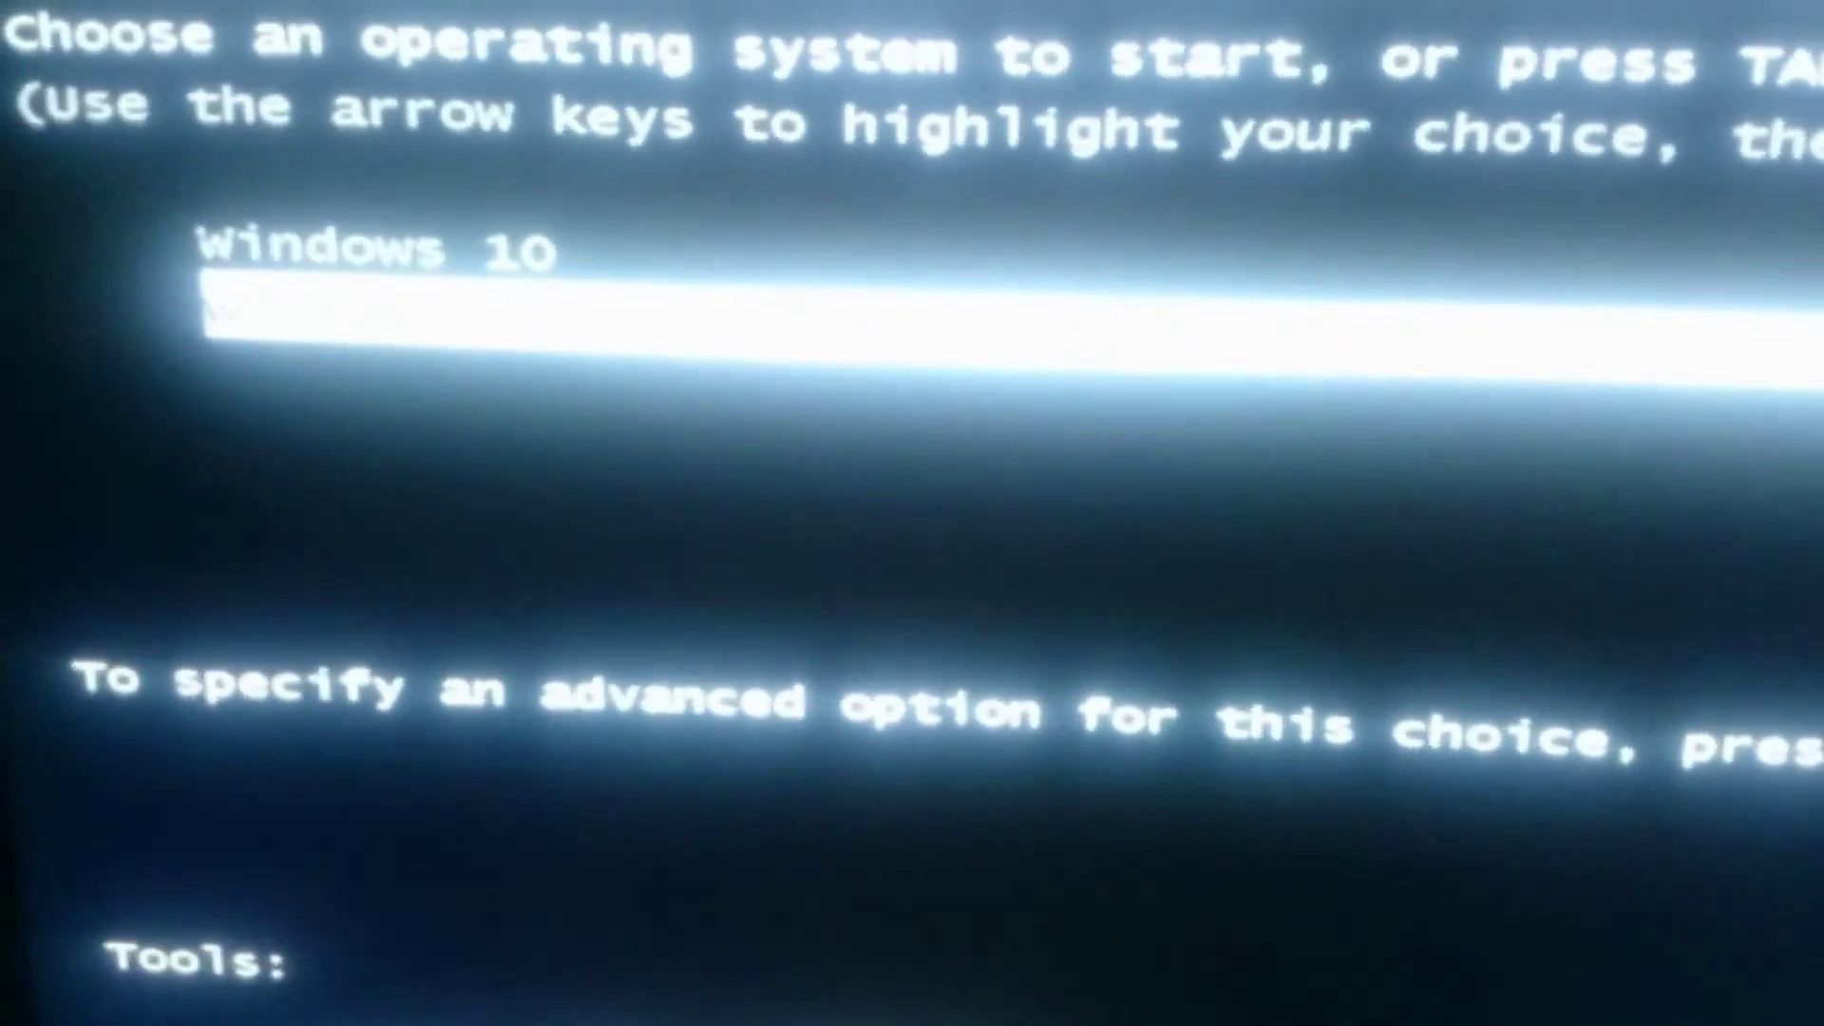